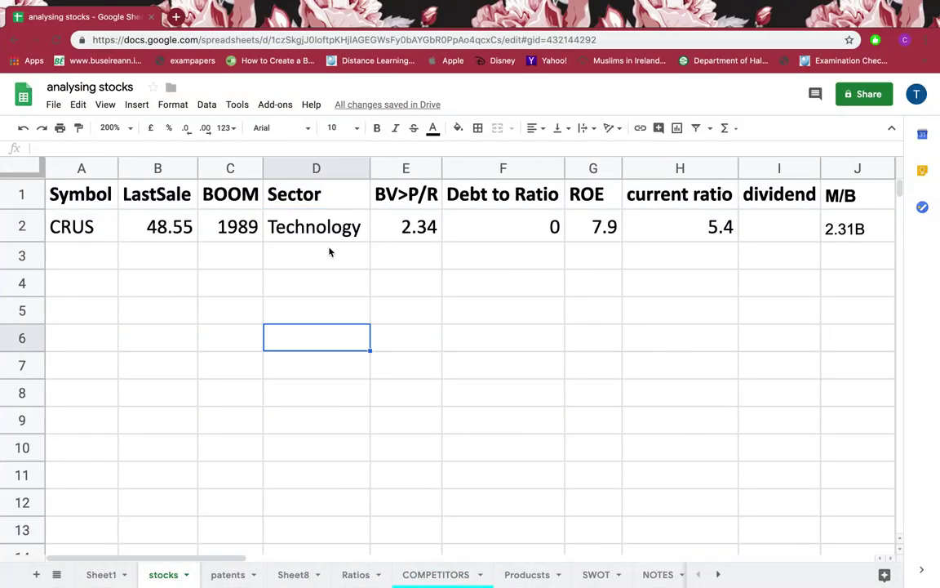
# Copy the CRUS ticker from the sheet and search Google for 'crus stock'.
pyautogui.click(201, 239)
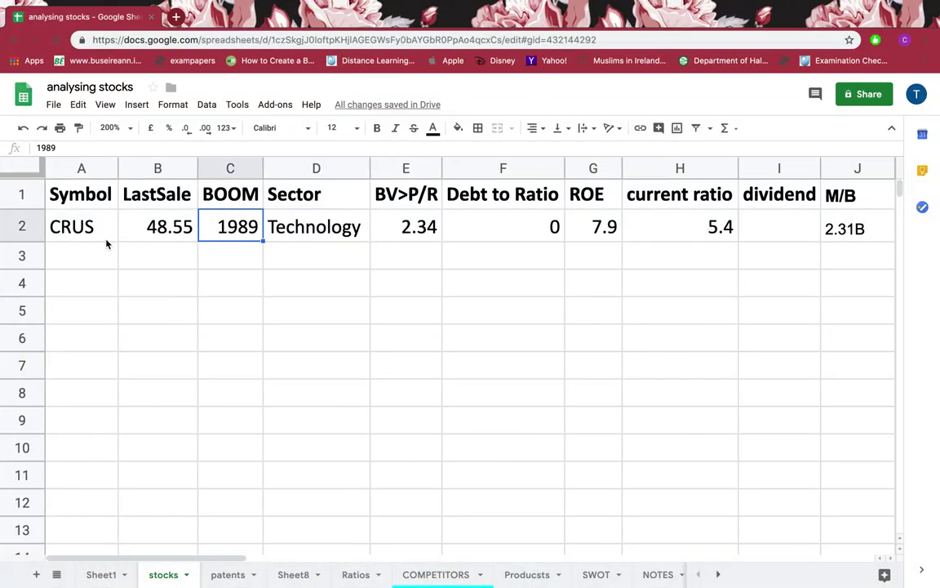
pyautogui.click(106, 239)
pyautogui.hotkey('ctrl', 'c')
pyautogui.click(176, 16)
pyautogui.hotkey('ctrl', 'v')
pyautogui.write('s')
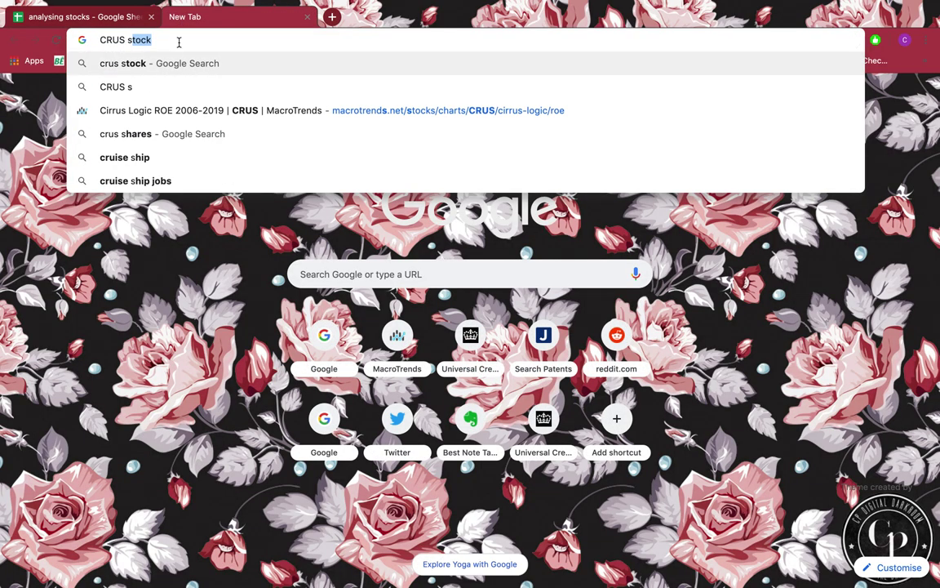
pyautogui.click(179, 64)
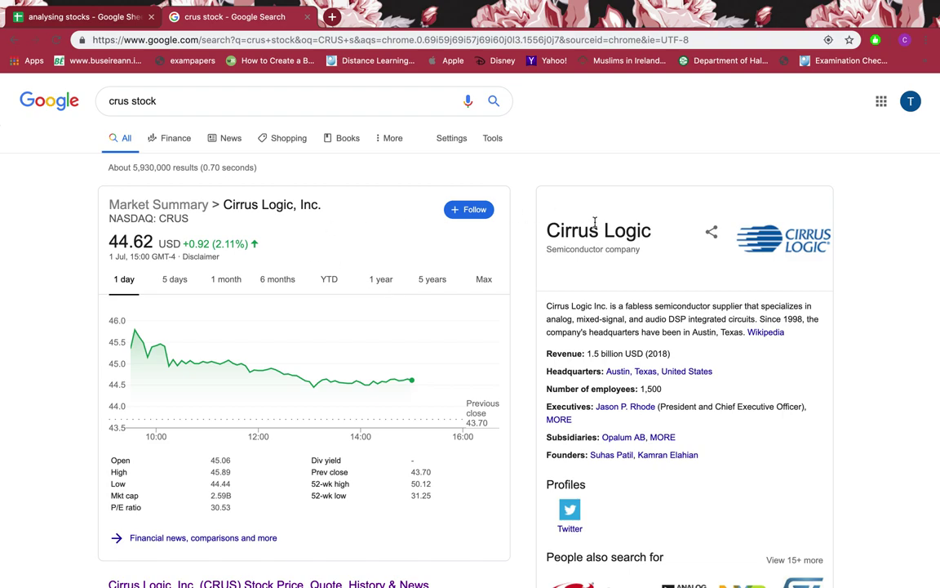
# Highlight the Cirrus Logic, Inc. name in the results, then select the 48.55 LastSale cell.
pyautogui.moveTo(546, 230); pyautogui.dragTo(662, 232)
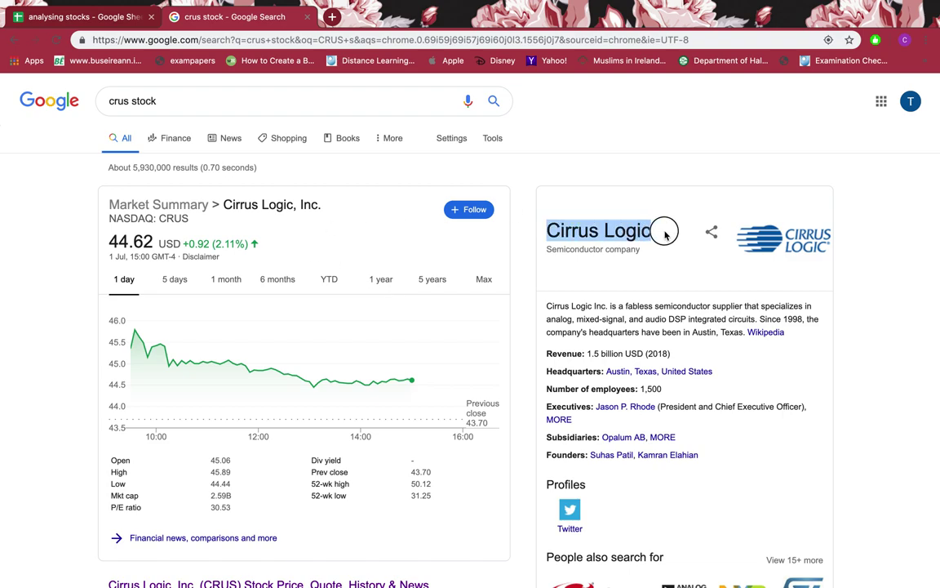
pyautogui.moveTo(223, 204); pyautogui.dragTo(326, 206)
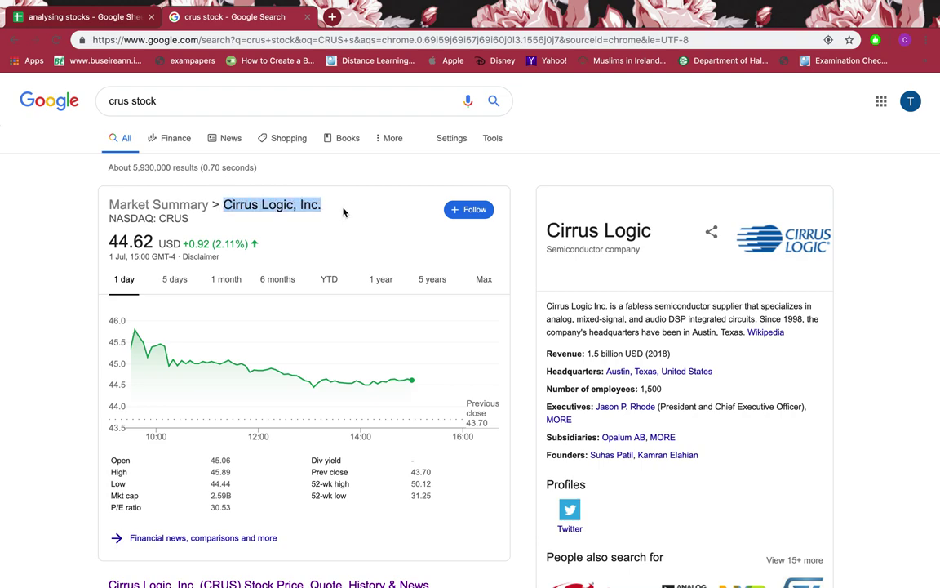
pyautogui.click(126, 9)
pyautogui.click(140, 234)
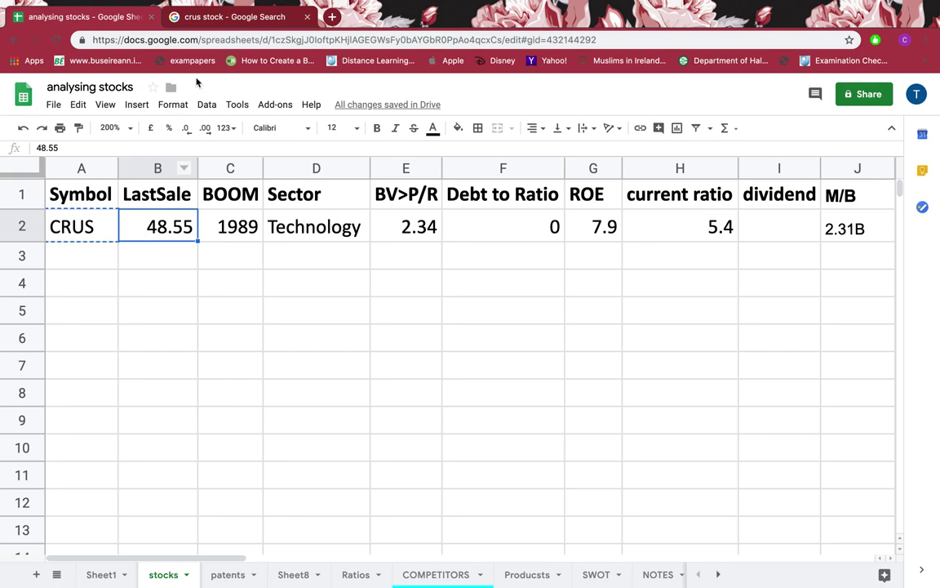
# Copy the 44.62 share price from the crus stock search results.
pyautogui.click(222, 16)
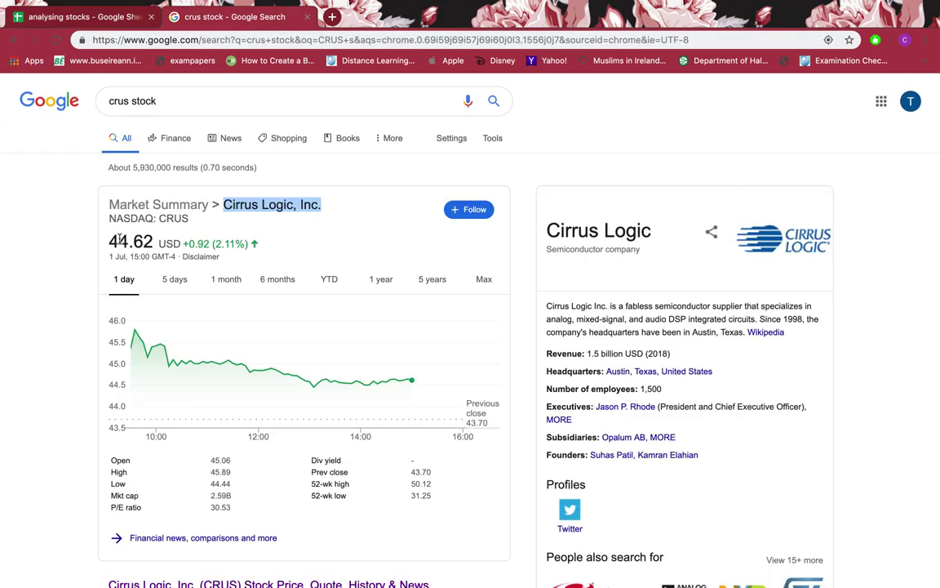
pyautogui.moveTo(112, 241); pyautogui.dragTo(177, 243)
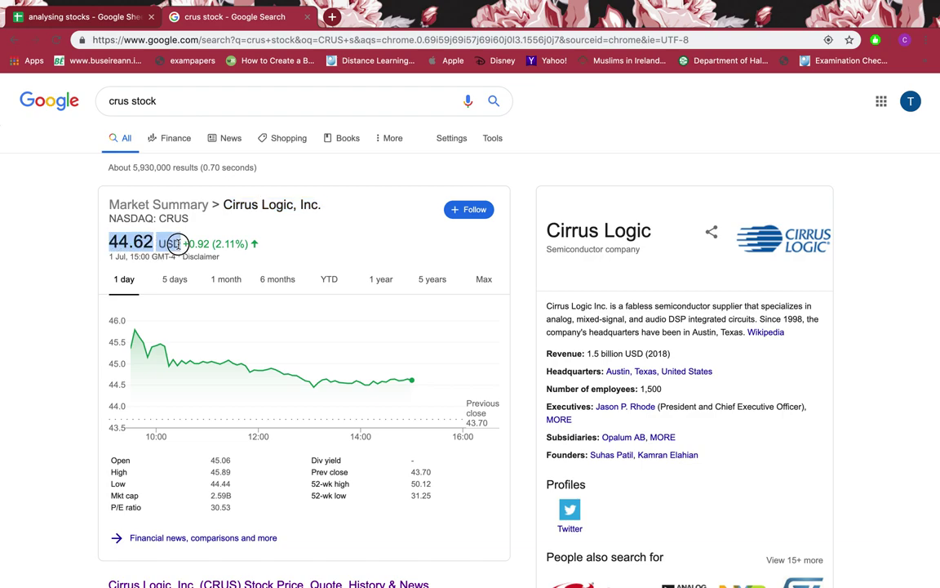
pyautogui.click(171, 242)
pyautogui.doubleClick(128, 238)
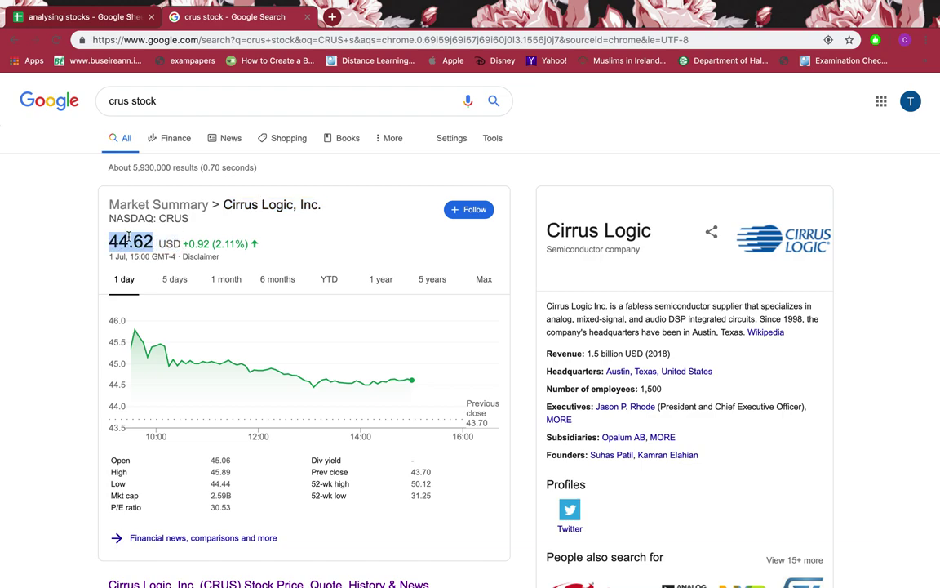
pyautogui.doubleClick(163, 244)
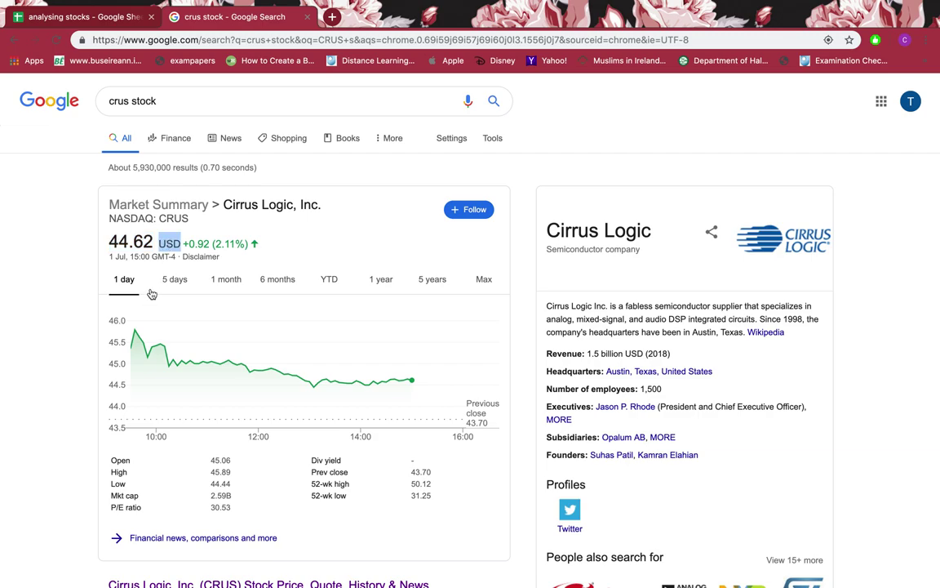
pyautogui.click(104, 16)
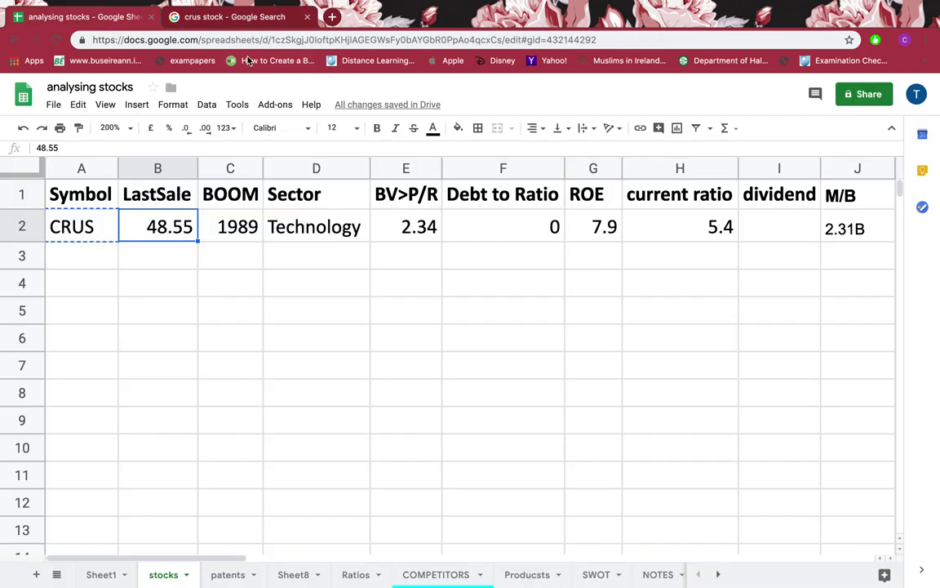
pyautogui.click(258, 9)
pyautogui.doubleClick(139, 244)
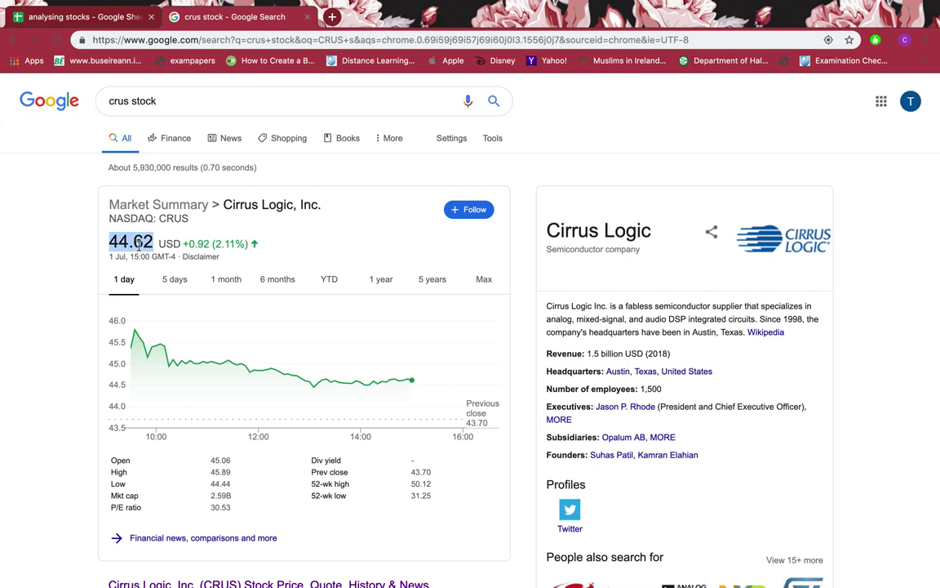
pyautogui.hotkey('ctrl', 'c')
pyautogui.click(88, 16)
# Paste 44.62 into CRUS's LastSale cell as a plain value, replacing 48.55.
pyautogui.hotkey('ctrl', 'v')
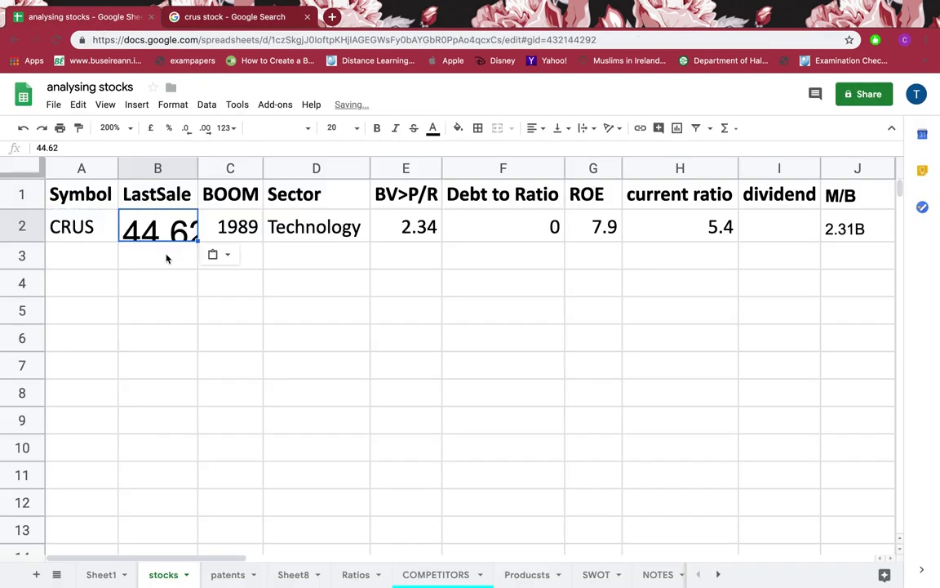
pyautogui.click(88, 235)
pyautogui.click(163, 218)
pyautogui.hotkey('ctrl', 'shift', 'v')
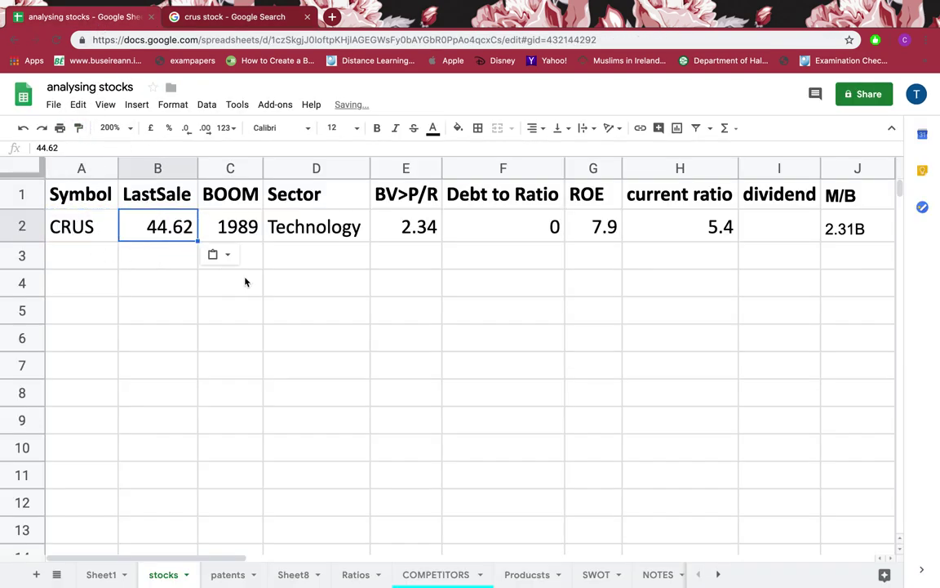
pyautogui.click(243, 281)
pyautogui.click(244, 230)
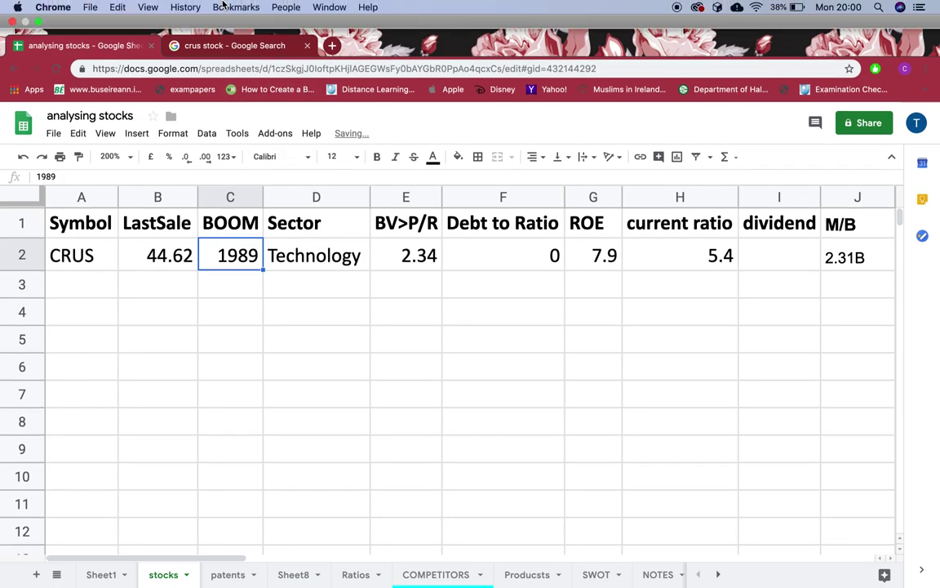
pyautogui.click(231, 39)
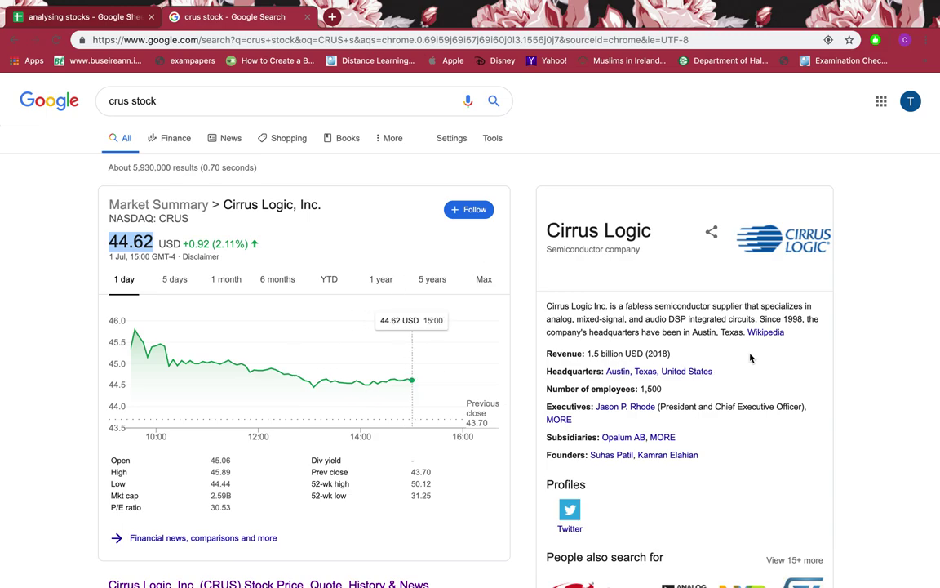
# Open Cirrus Logic's Wikipedia article and select the 1981 founding year in the infobox.
pyautogui.click(776, 337)
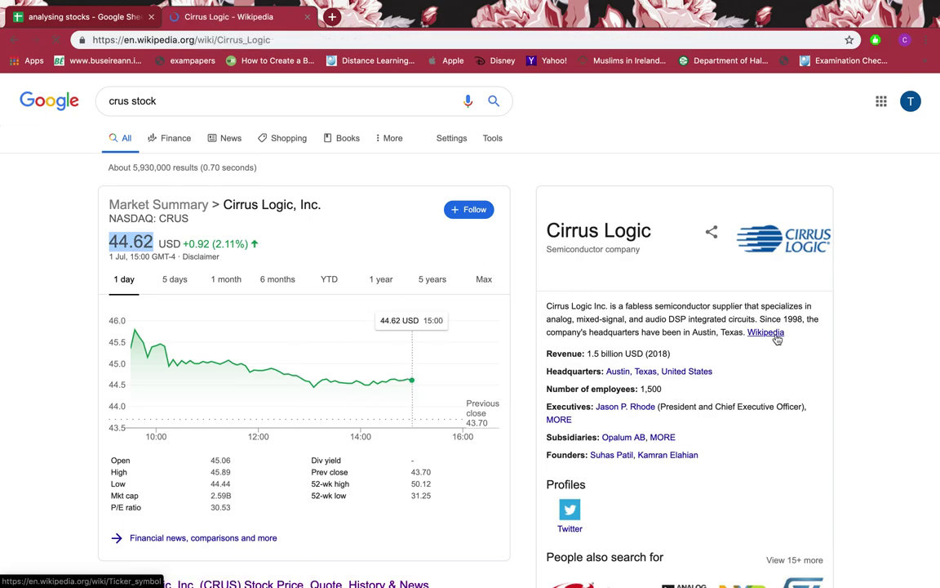
pyautogui.scroll(5, 691, 398)
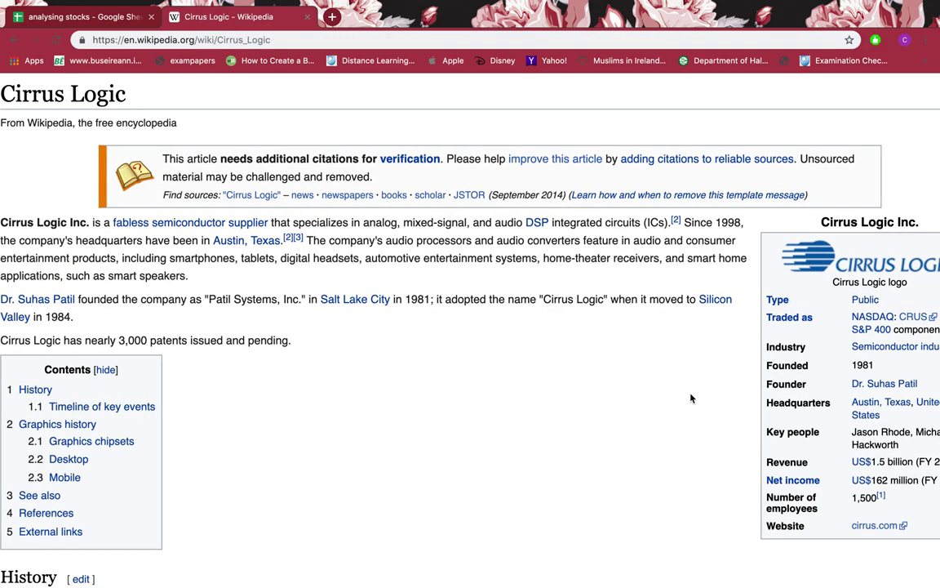
pyautogui.hscroll(3, 690, 397)
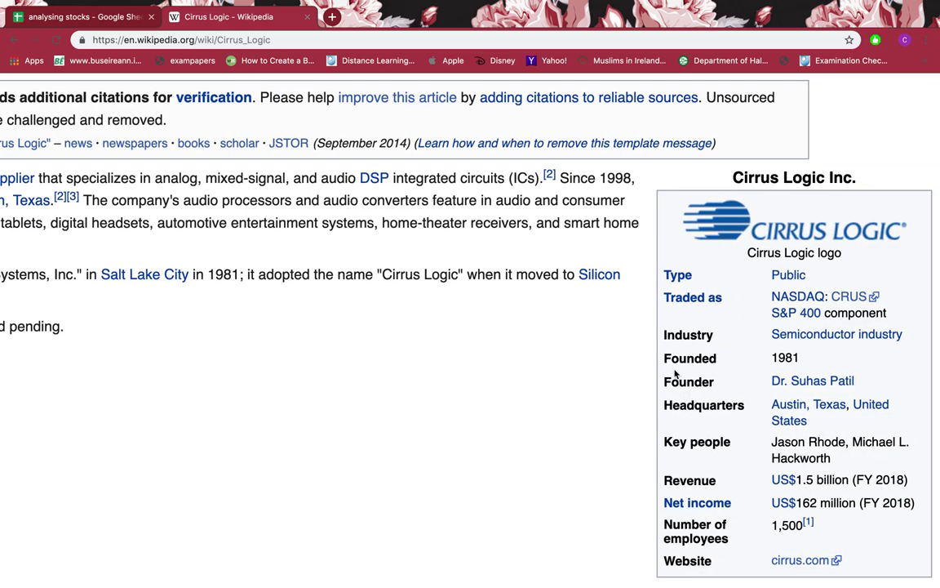
pyautogui.moveTo(663, 357); pyautogui.dragTo(721, 359)
pyautogui.doubleClick(781, 357)
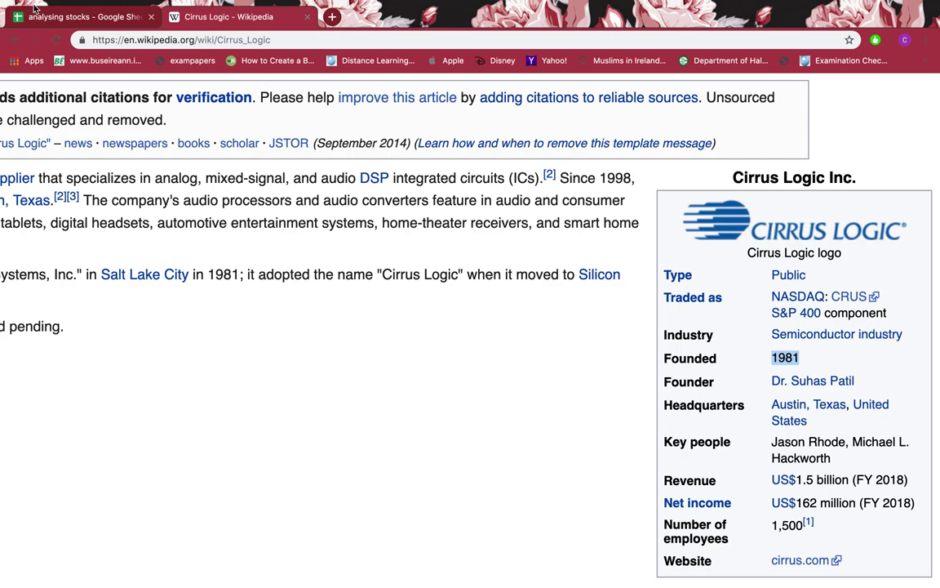
pyautogui.click(124, 18)
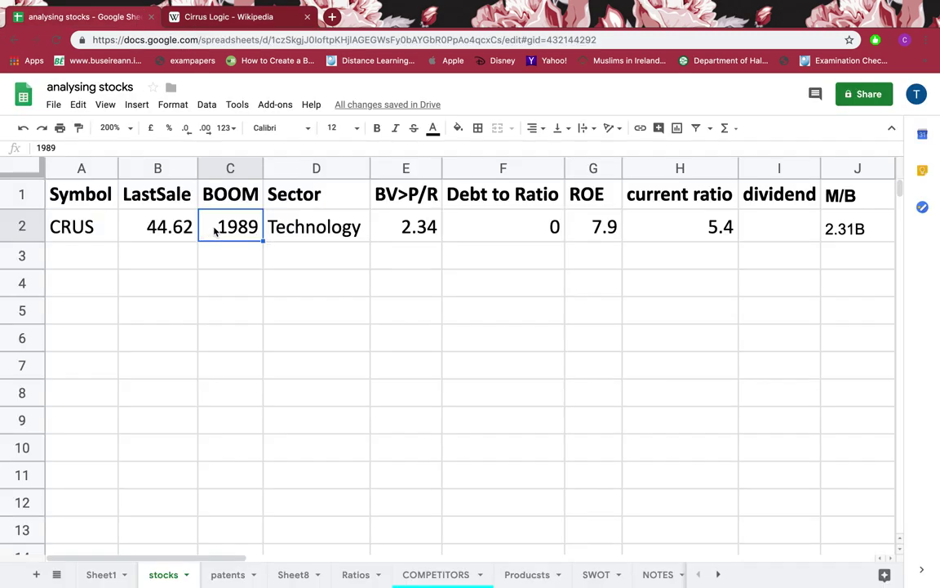
# Paste 1981 as CRUS's BOOM year and review the Sector and ratio columns still to fill.
pyautogui.hotkey('ctrl', 'v')
pyautogui.click(287, 237)
pyautogui.moveTo(314, 196); pyautogui.dragTo(329, 351)
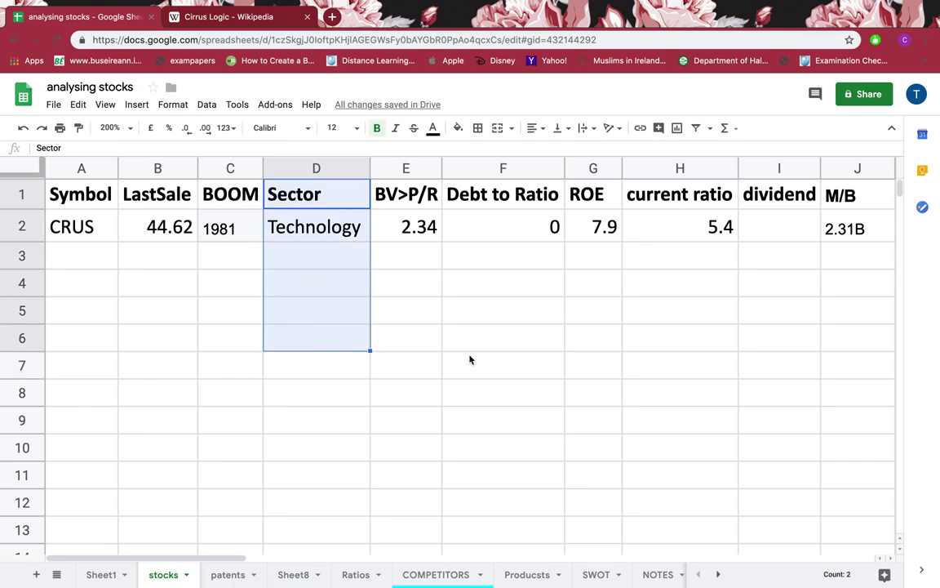
pyautogui.hscroll(3, 469, 359)
pyautogui.moveTo(278, 194); pyautogui.dragTo(529, 200)
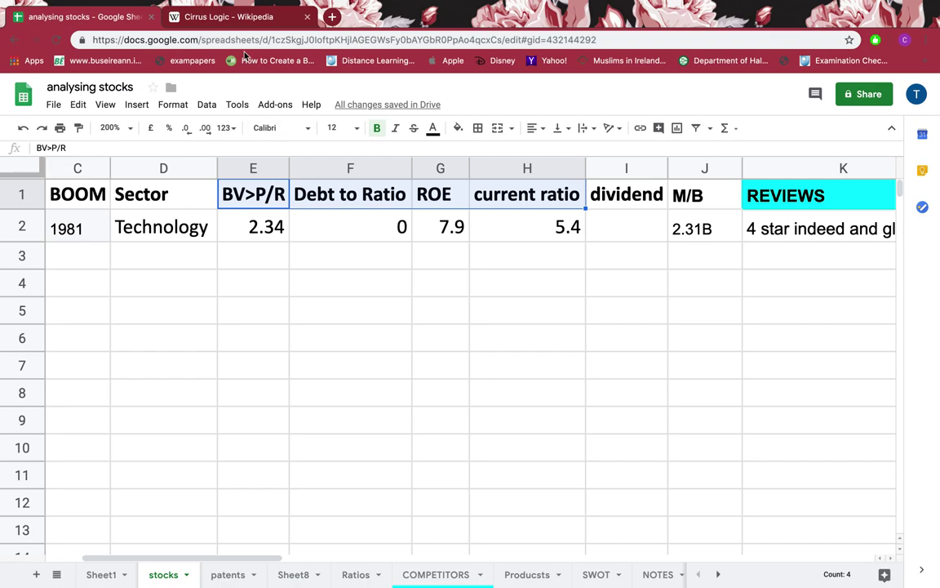
pyautogui.click(233, 18)
pyautogui.click(258, 38)
# Go to macrotrends.net and start a ticker search there.
pyautogui.write('mac')
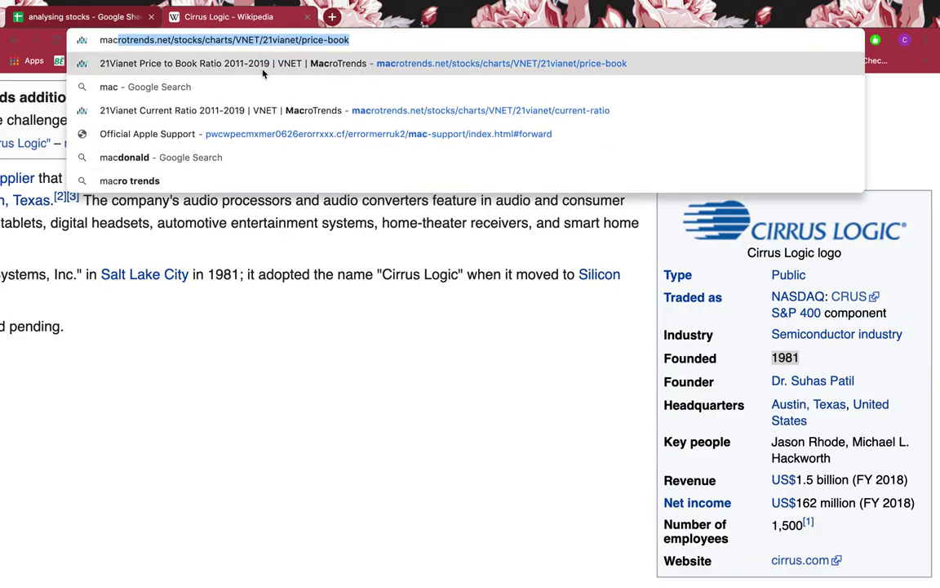
pyautogui.press('Return')
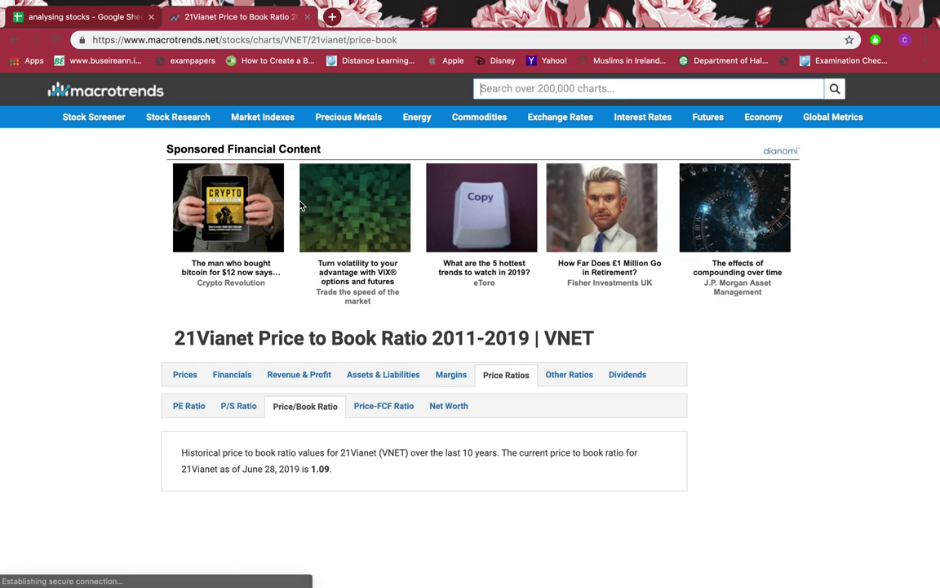
pyautogui.scroll(-3, 300, 206)
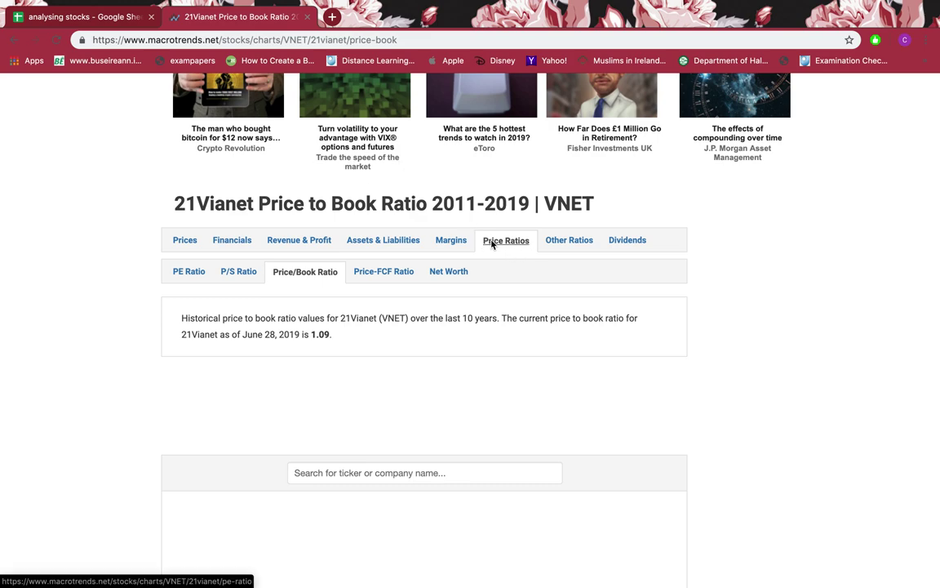
pyautogui.scroll(-3, 323, 272)
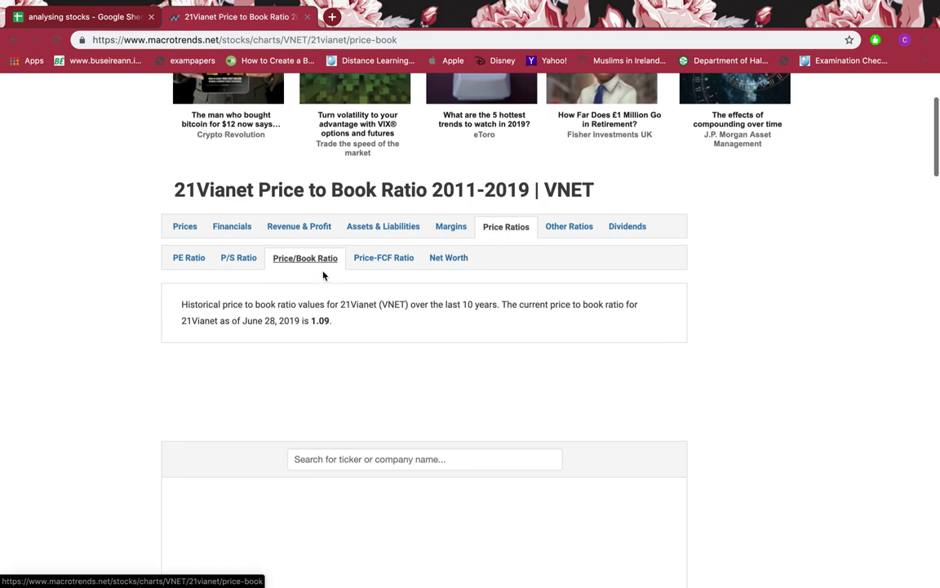
pyautogui.click(323, 356)
pyautogui.write('1801')
pyautogui.press('BackSpace')
pyautogui.press('BackSpace')
pyautogui.press('BackSpace')
pyautogui.press('BackSpace')
# Search Macrotrends for CRUS and open the Cirrus Logic page.
pyautogui.click(102, 18)
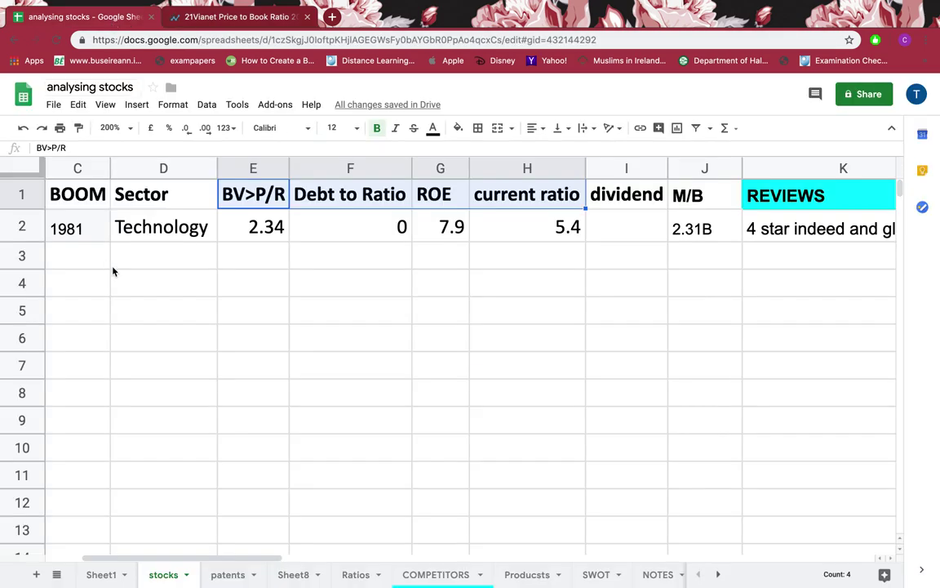
pyautogui.click(86, 235)
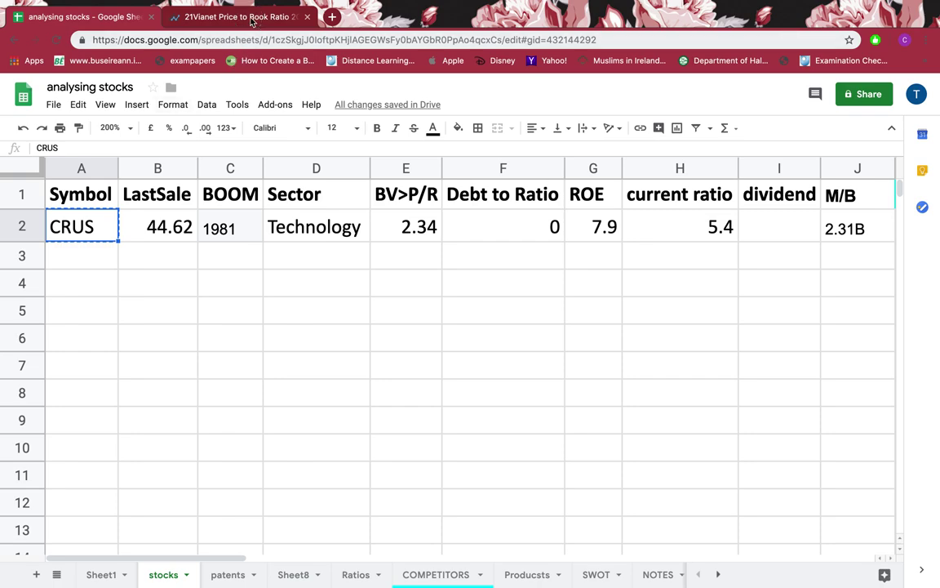
pyautogui.hotkey('ctrl', 'Tab')
pyautogui.hotkey('ctrl', 'v')
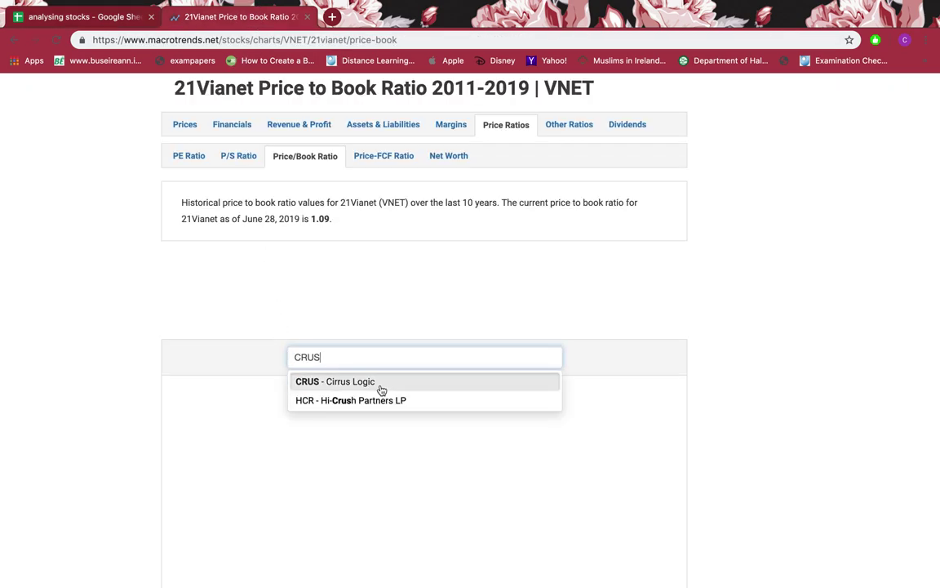
pyautogui.click(381, 389)
# Search Google for 'CRUS stock' in a new tab.
pyautogui.click(328, 17)
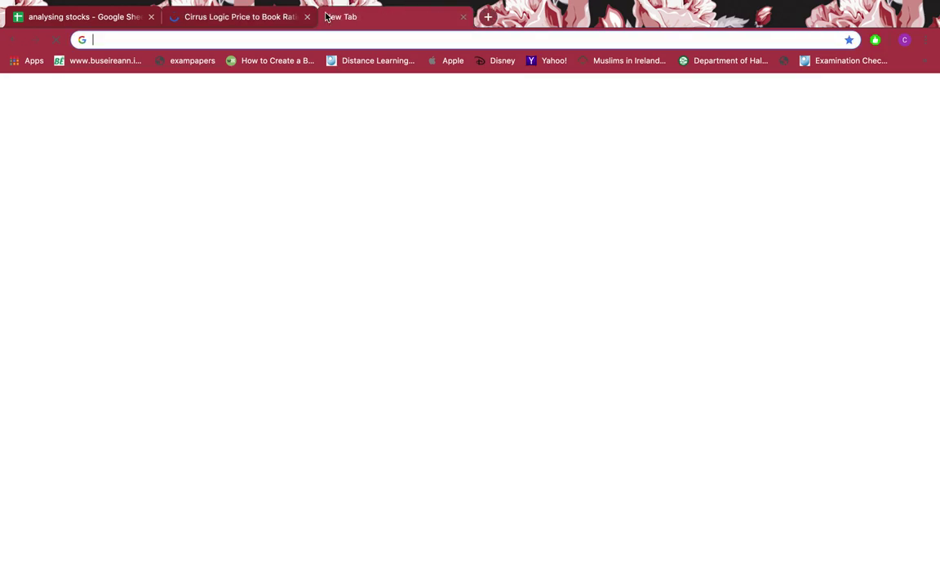
pyautogui.write('CRUS s')
pyautogui.press('Return')
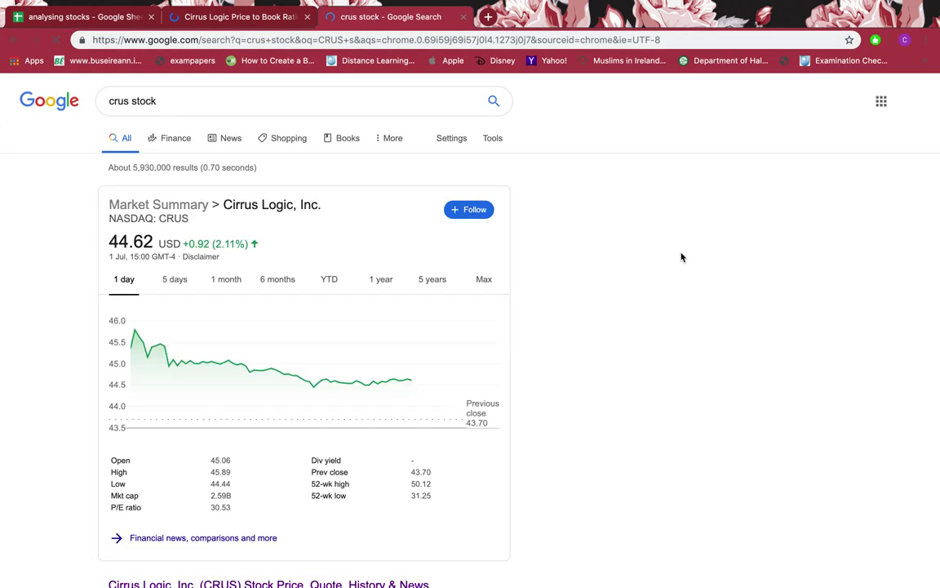
pyautogui.press('super+w')
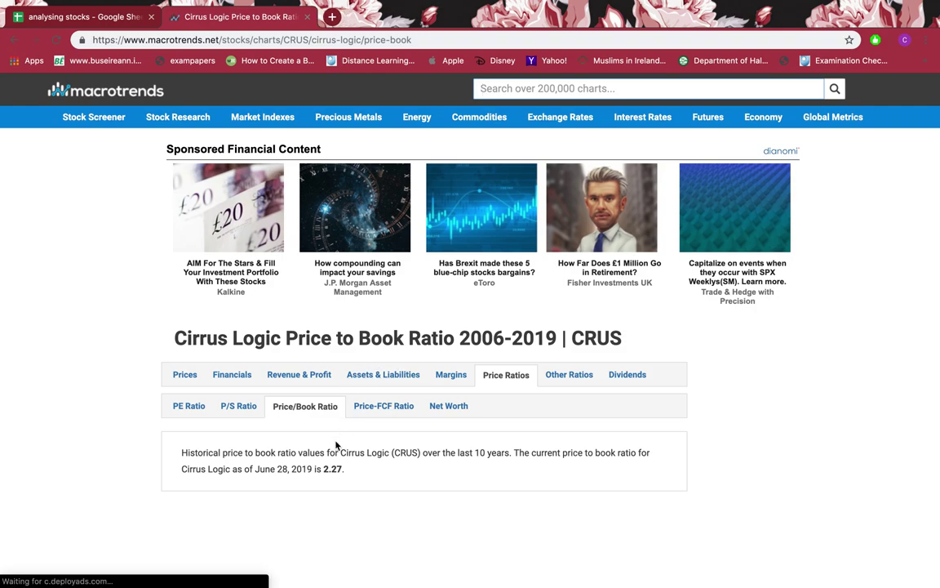
pyautogui.scroll(-5, 335, 444)
pyautogui.scroll(-5, 325, 318)
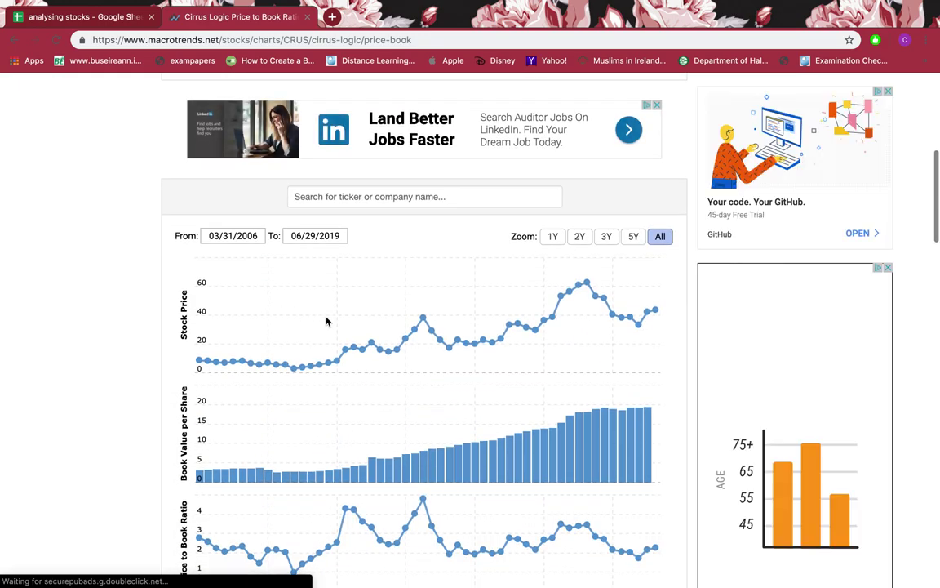
pyautogui.scroll(-3, 325, 320)
pyautogui.scroll(2, 493, 310)
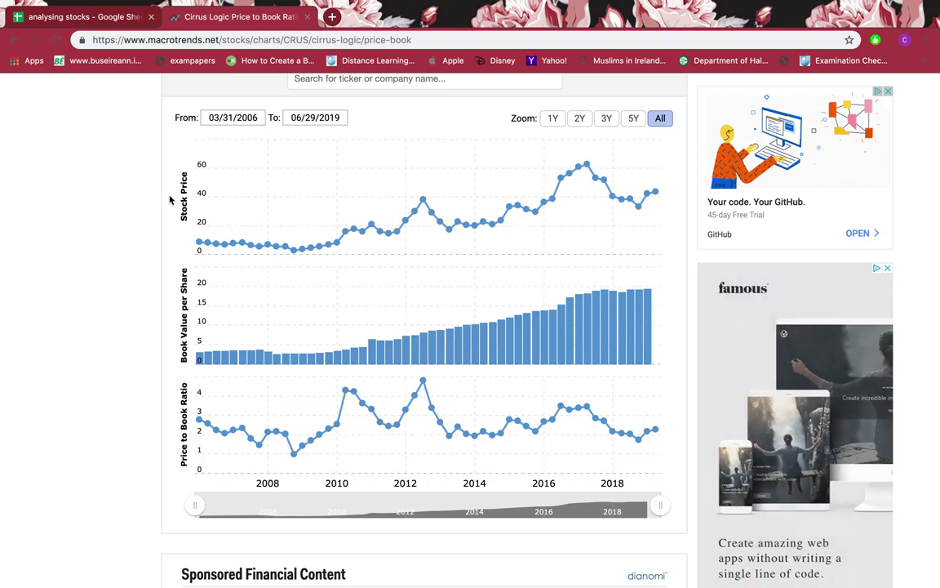
# Read the latest price-to-book point on the chart, 2.26 on 06/28/2019, then go to Other Ratios.
pyautogui.scroll(5, 169, 199)
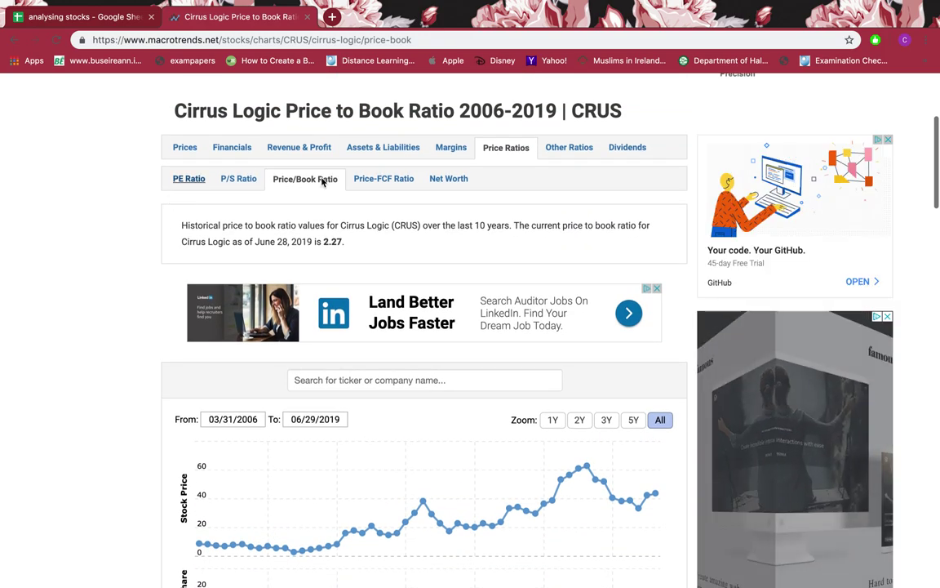
pyautogui.scroll(-4, 133, 326)
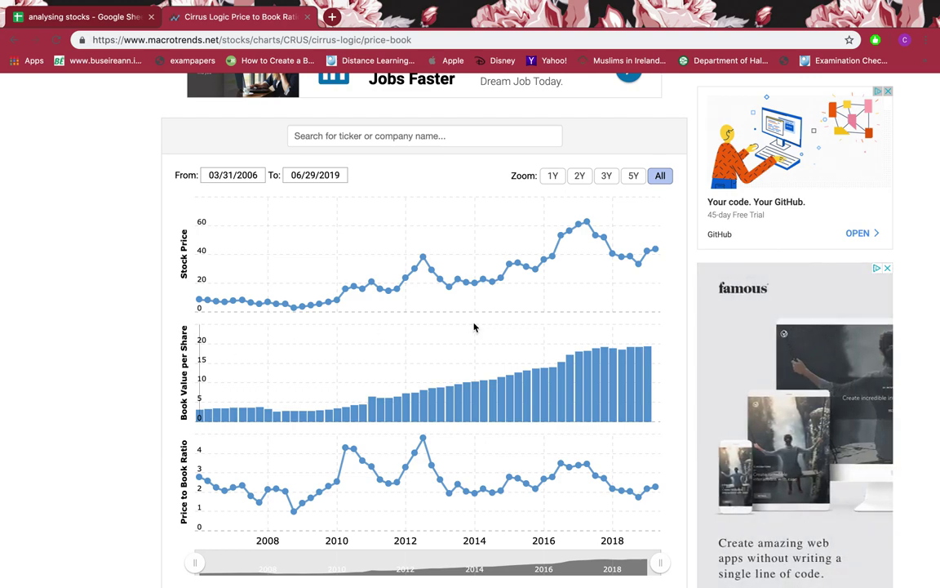
pyautogui.moveTo(655, 465)
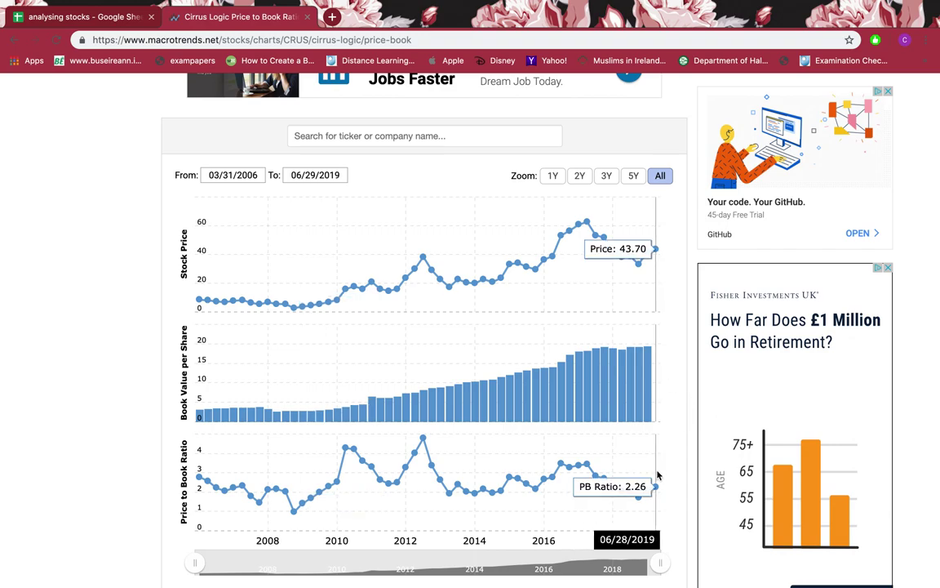
pyautogui.scroll(3, 554, 306)
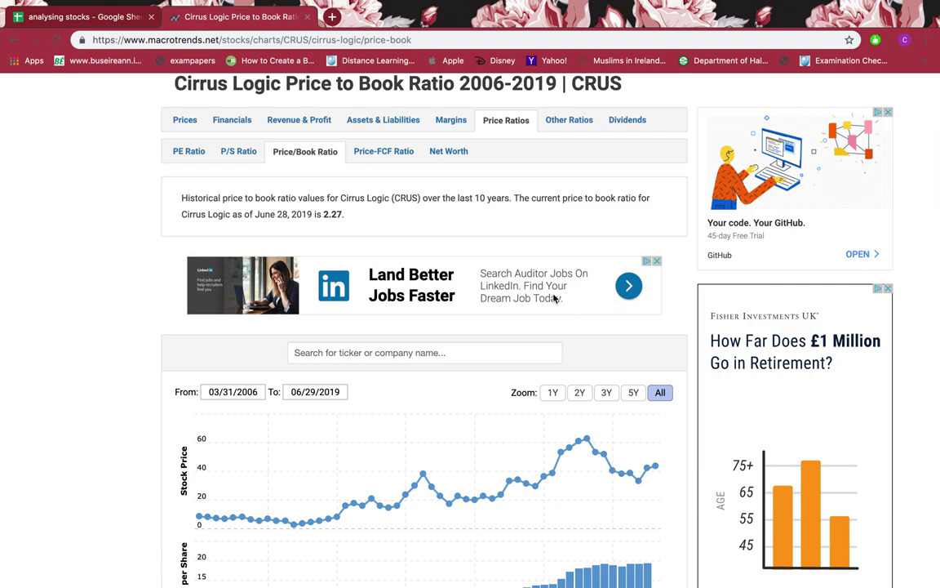
pyautogui.click(576, 126)
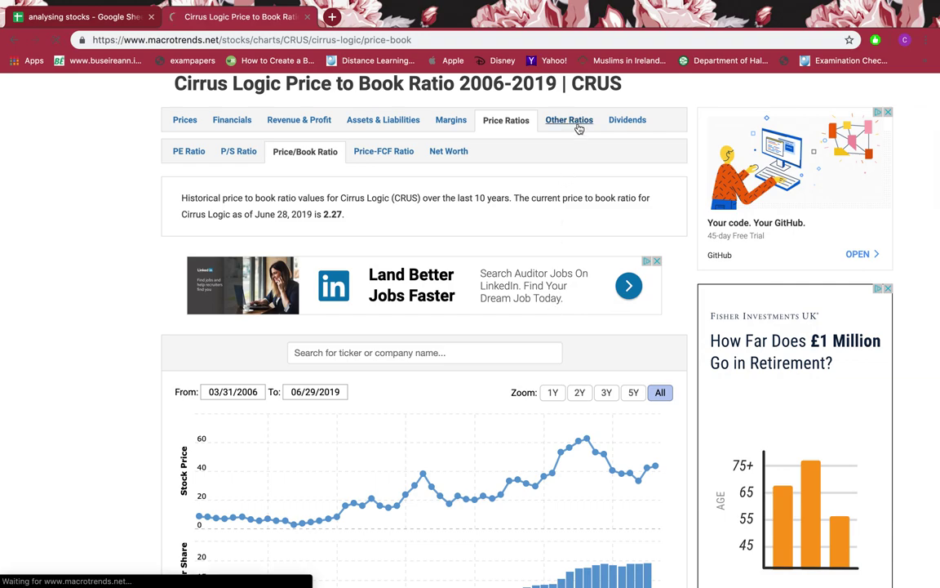
# Read Cirrus Logic's latest current ratio on the chart: 5.41 for 03/31/2019.
pyautogui.scroll(-2, 222, 361)
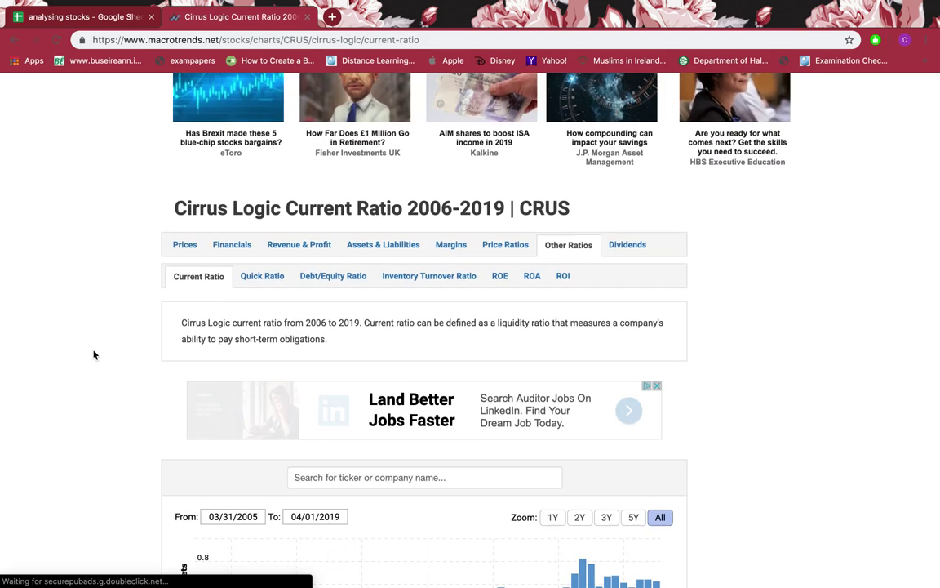
pyautogui.scroll(-1, 94, 354)
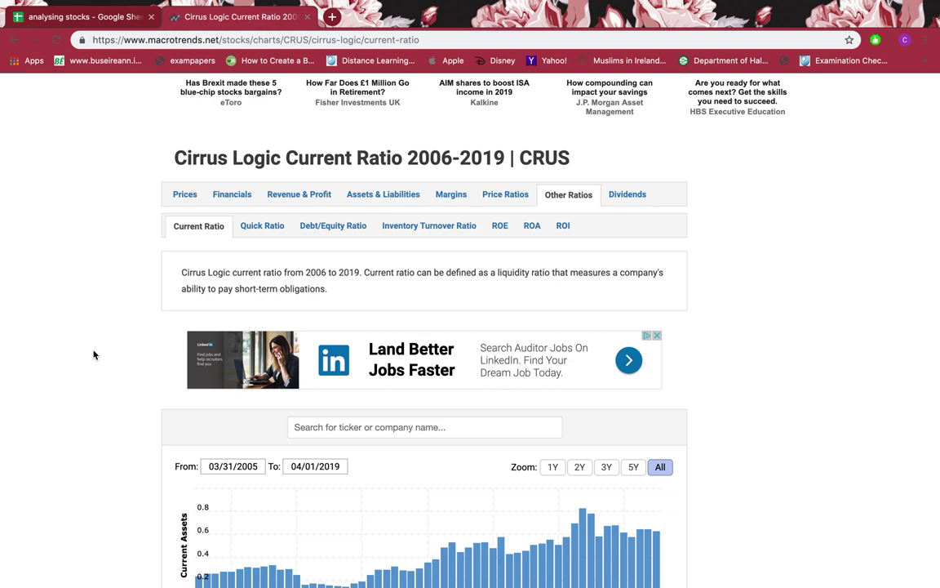
pyautogui.scroll(-5, 489, 296)
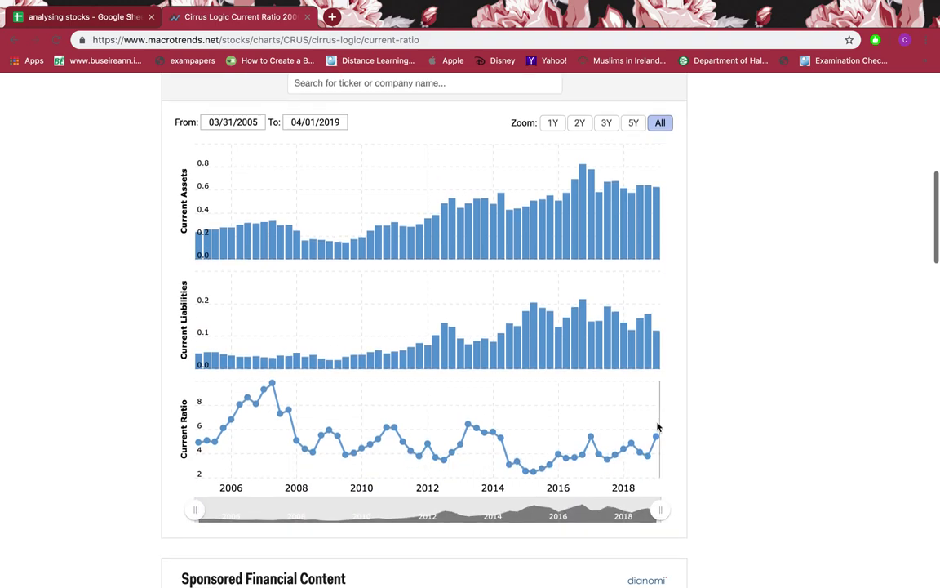
pyautogui.moveTo(658, 434)
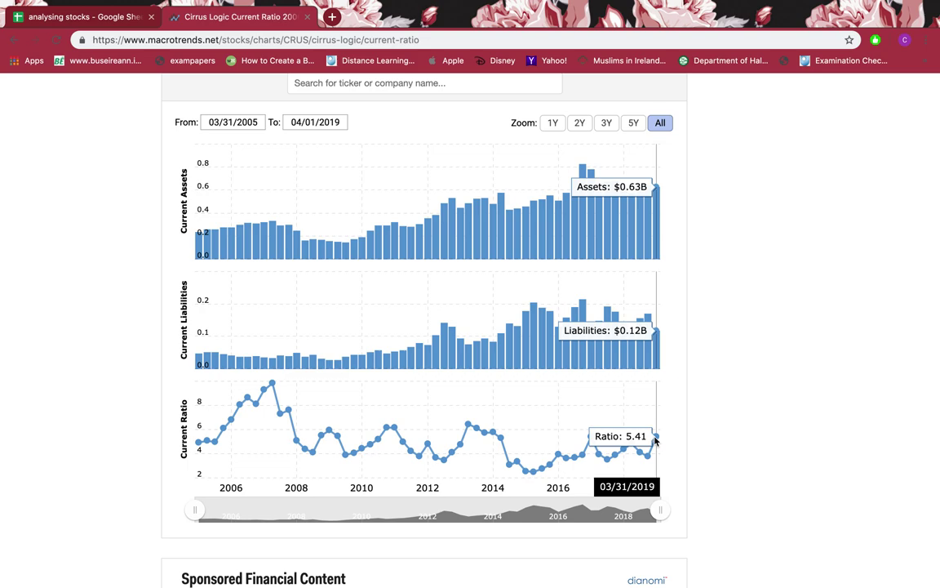
pyautogui.scroll(5, 655, 441)
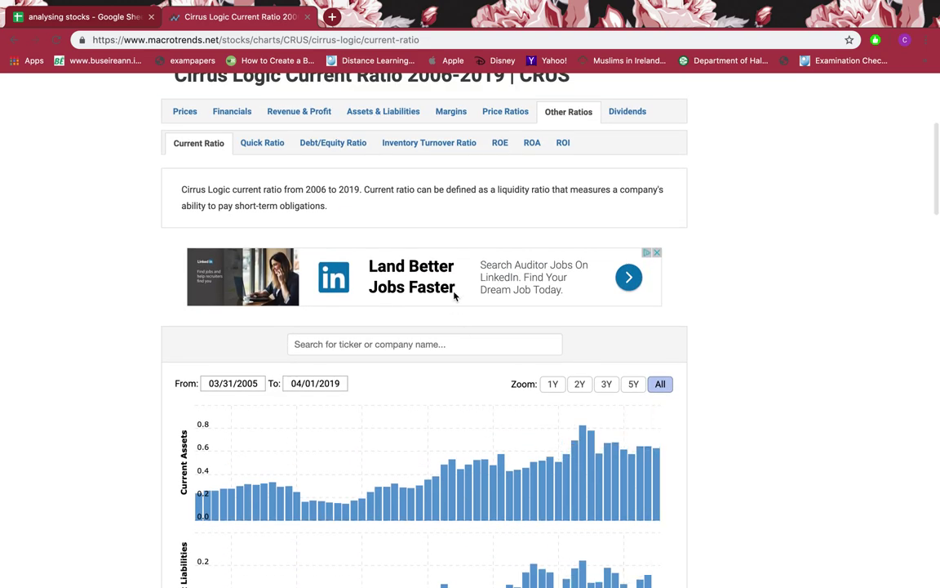
# Open the Debt/Equity Ratio page and read its latest value, 0.00 for 03/31/2019.
pyautogui.click(337, 154)
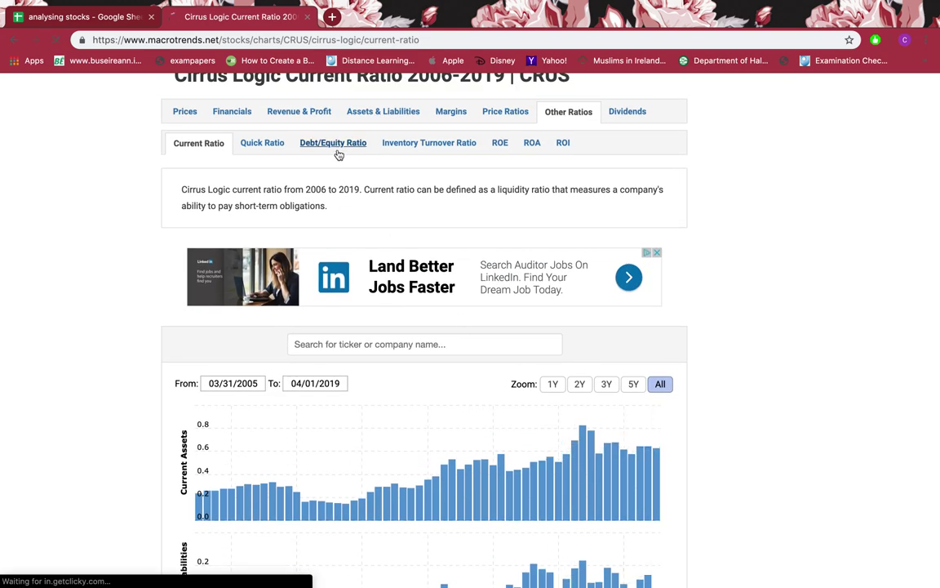
pyautogui.scroll(-2, 139, 291)
pyautogui.scroll(-2, 139, 292)
pyautogui.scroll(3, 139, 291)
pyautogui.scroll(-1, 138, 291)
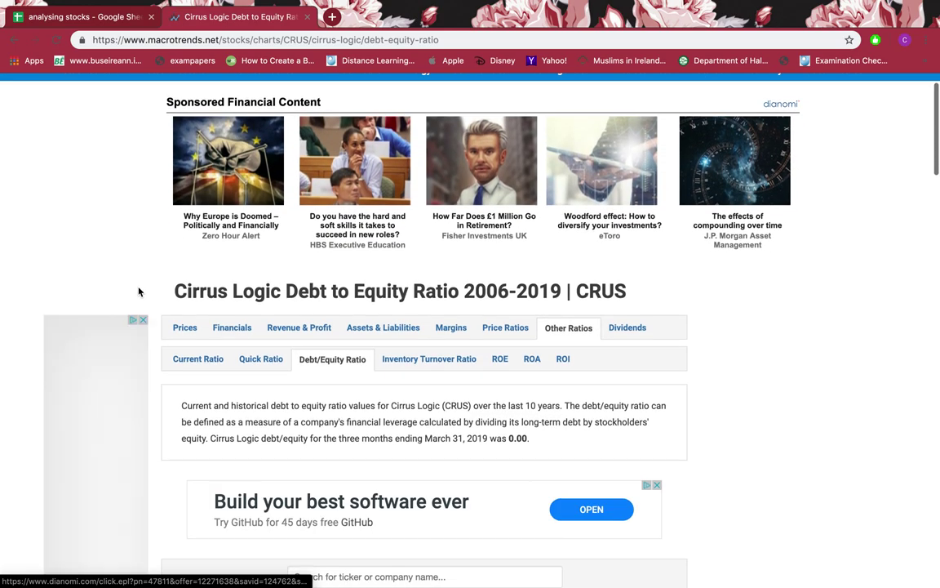
pyautogui.scroll(-1, 139, 291)
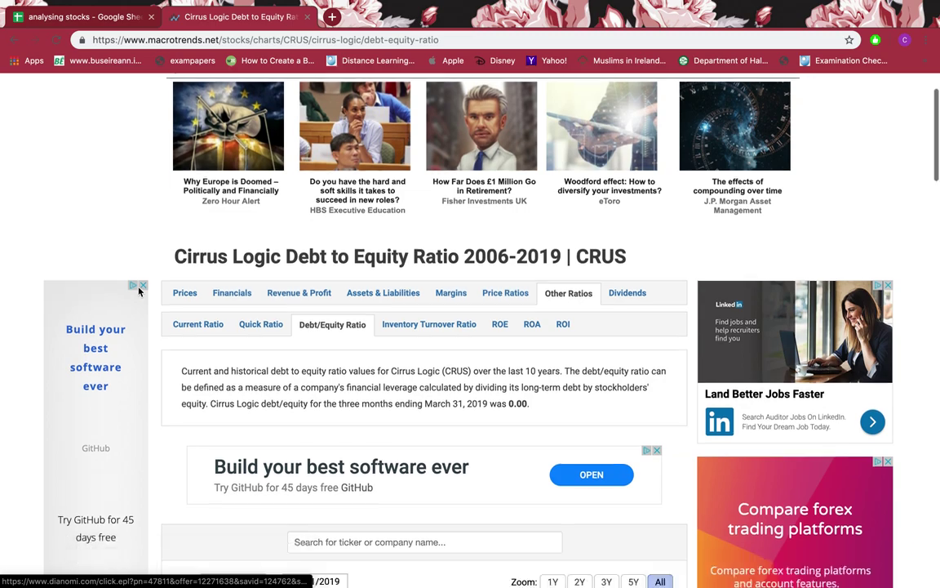
pyautogui.scroll(-4, 139, 291)
pyautogui.scroll(-1, 139, 291)
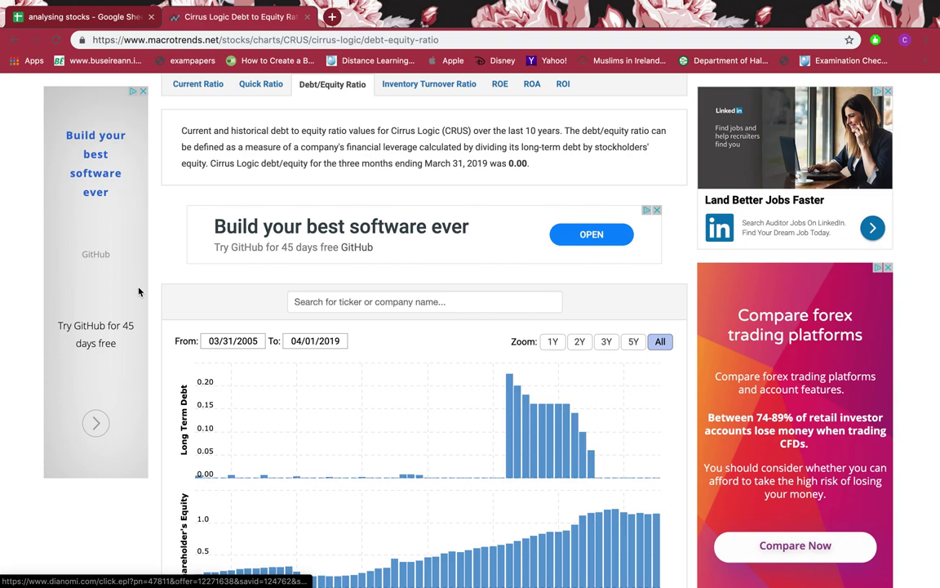
pyautogui.scroll(-5, 139, 291)
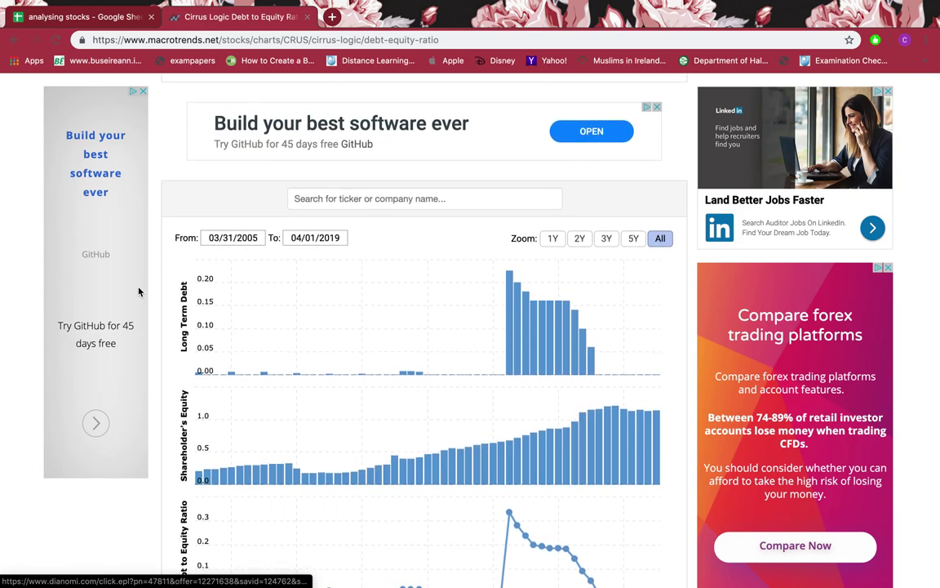
pyautogui.scroll(-3, 139, 291)
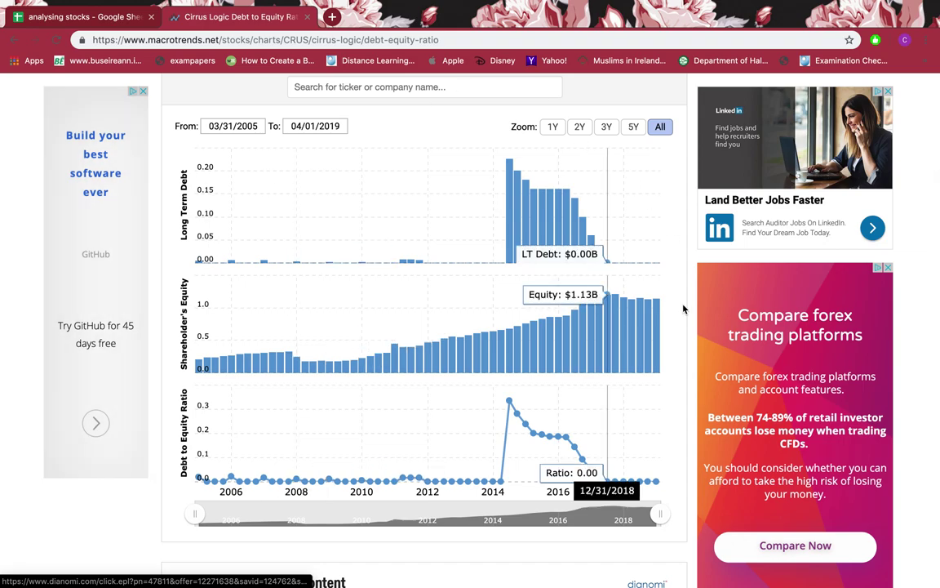
pyautogui.moveTo(655, 486)
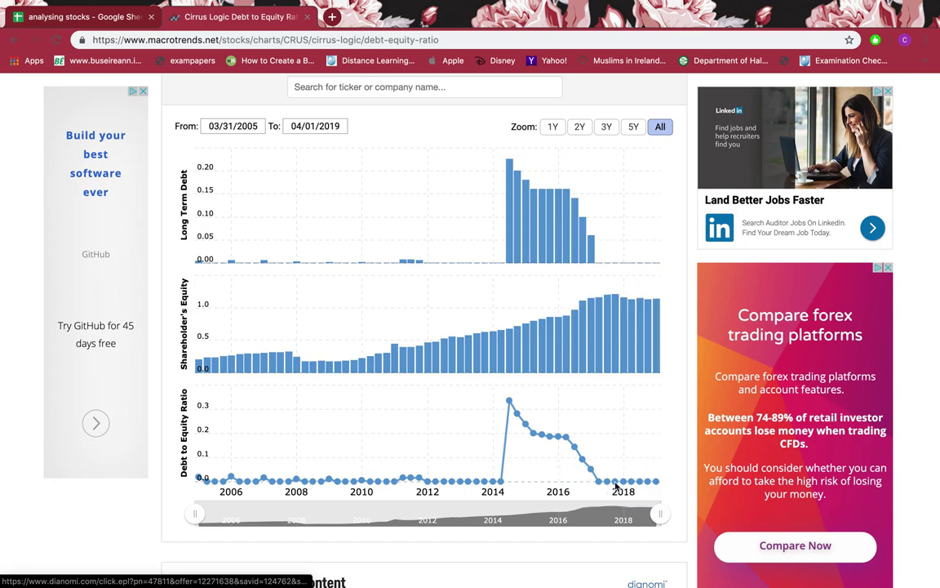
pyautogui.moveTo(591, 478)
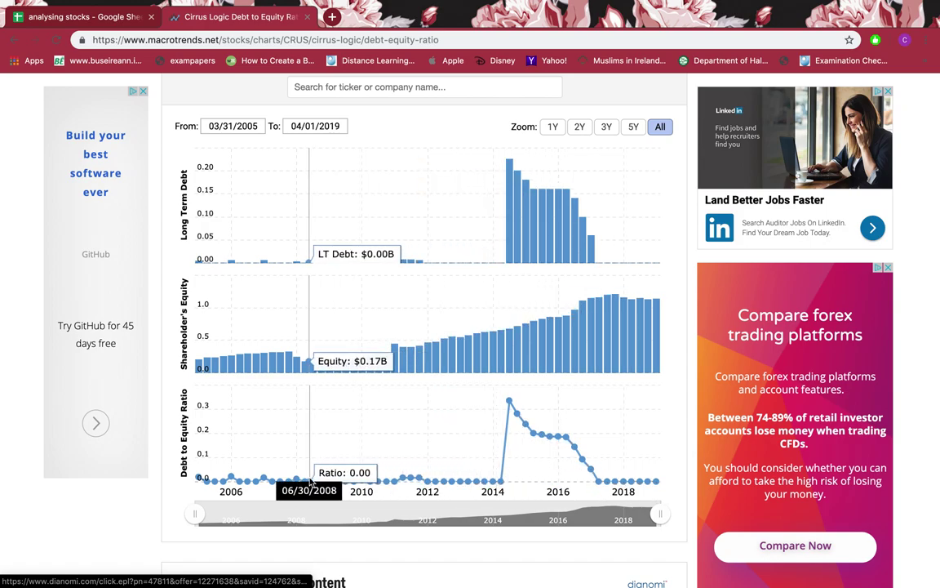
pyautogui.scroll(5, 462, 363)
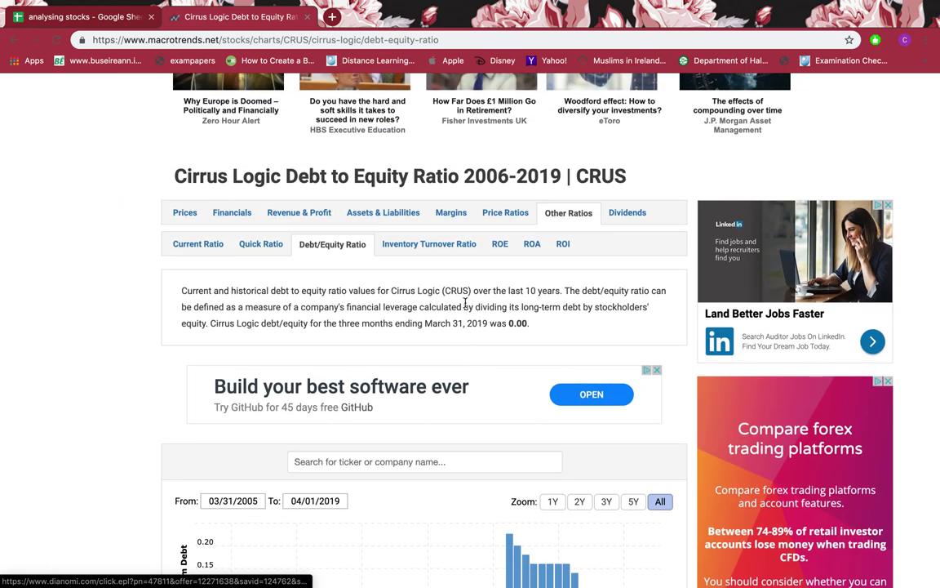
# Open the ROE page and read the 10.65% return on equity for March 31, 2019.
pyautogui.click(506, 247)
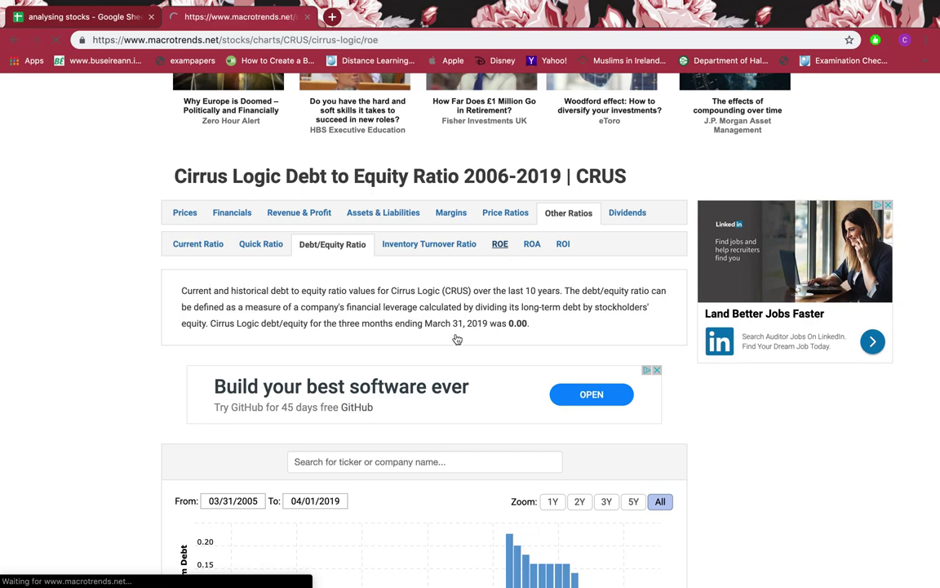
pyautogui.scroll(-5, 445, 368)
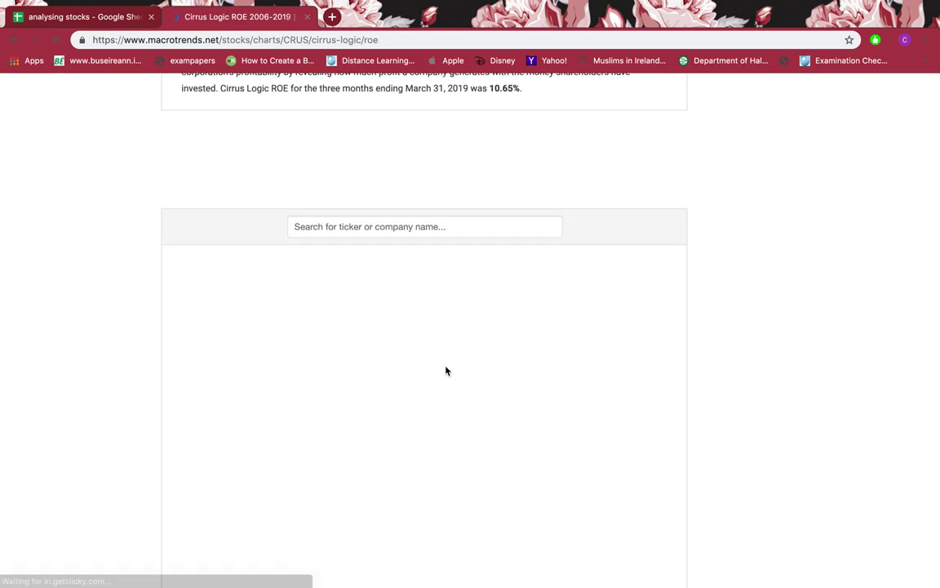
pyautogui.scroll(5, 725, 455)
pyautogui.scroll(-6, 725, 454)
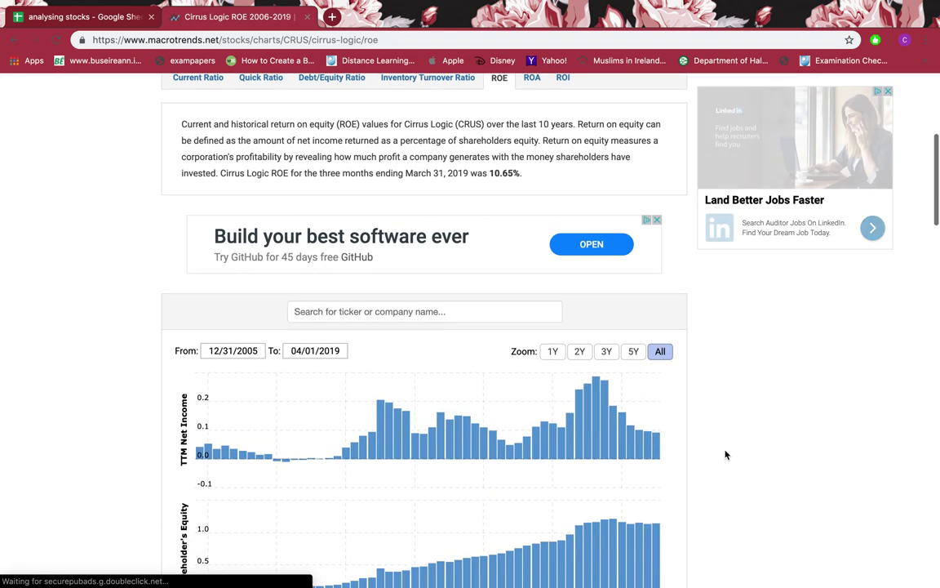
pyautogui.scroll(-1, 726, 454)
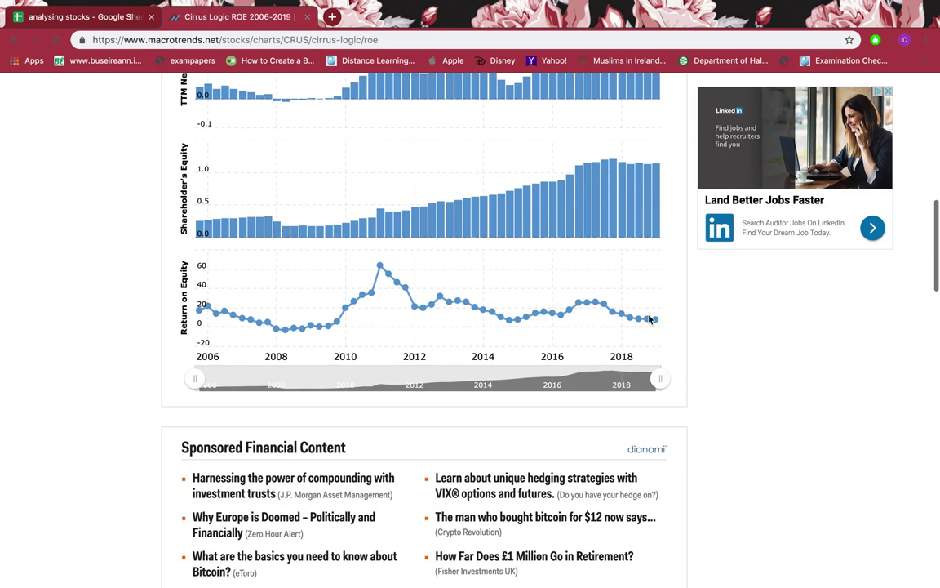
pyautogui.moveTo(653, 321)
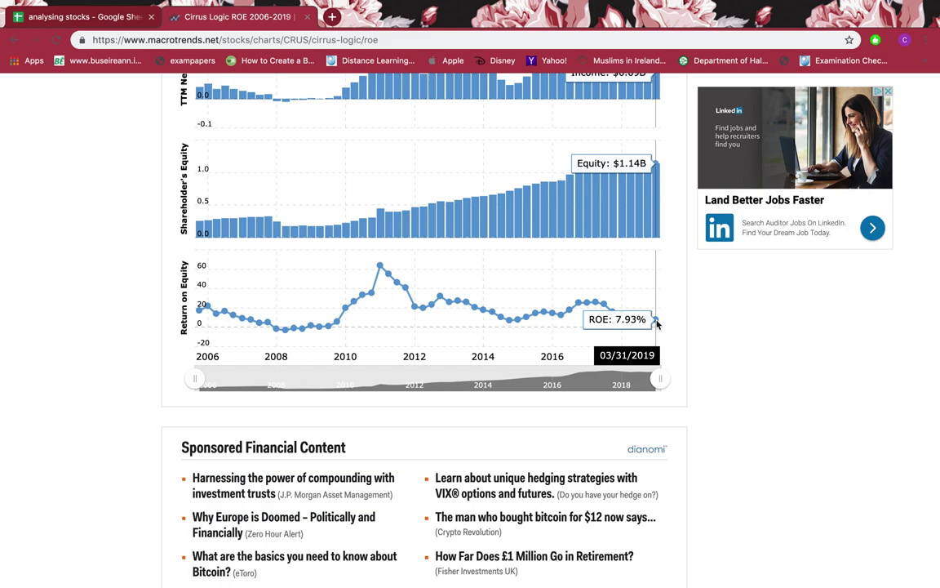
pyautogui.scroll(4, 657, 324)
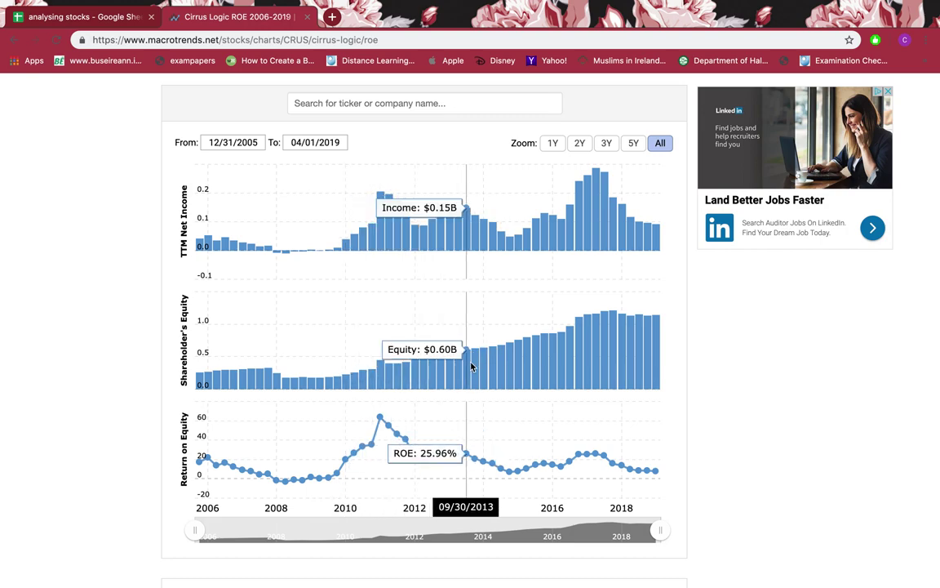
pyautogui.scroll(5, 471, 366)
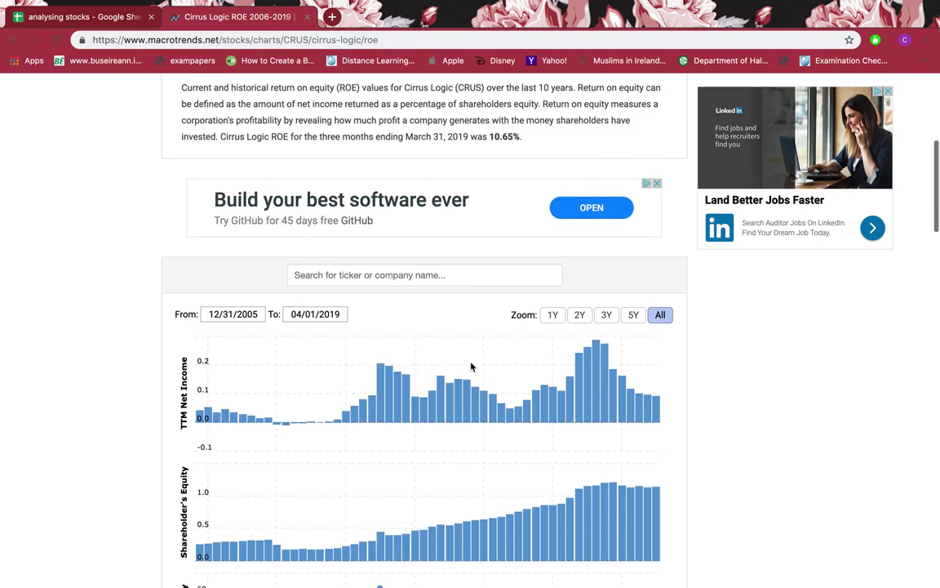
pyautogui.scroll(5, 470, 366)
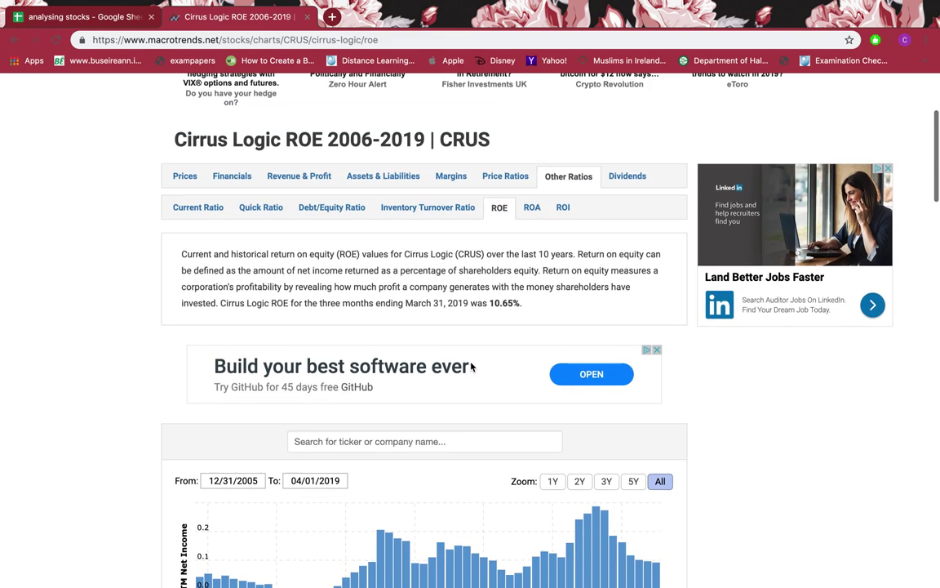
# Search Google for 'cirrus logic stock' using the company name from the page.
pyautogui.click(305, 42)
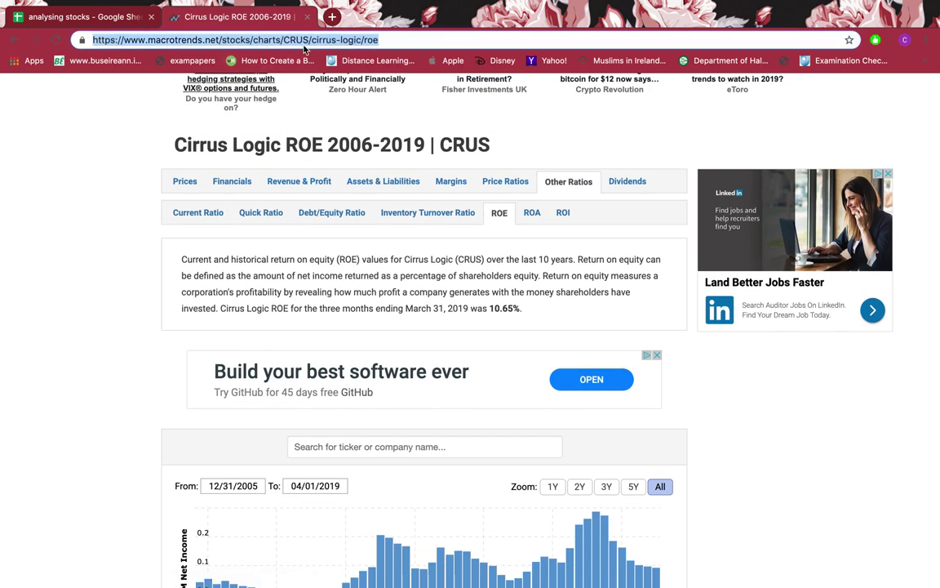
pyautogui.click(175, 146)
pyautogui.moveTo(174, 146); pyautogui.dragTo(274, 35)
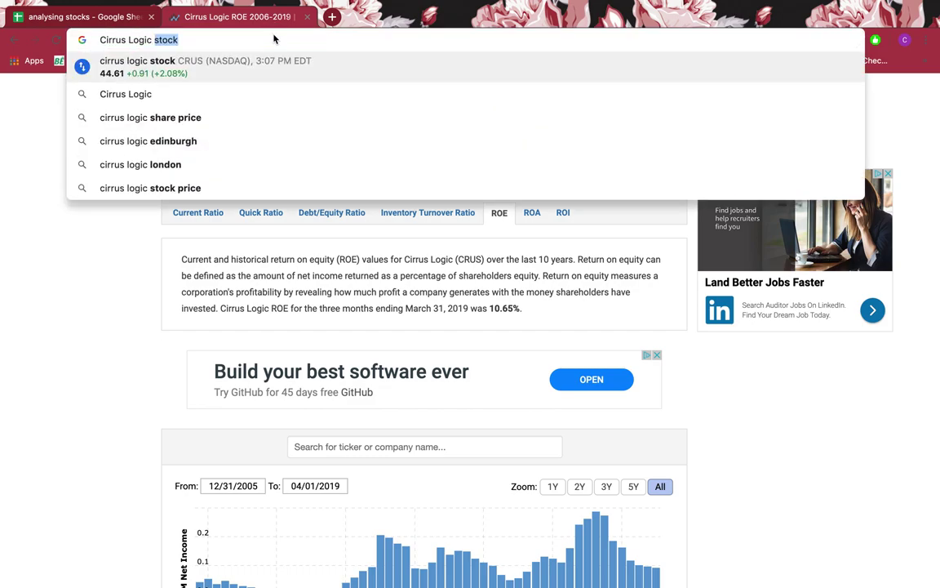
pyautogui.press('Return')
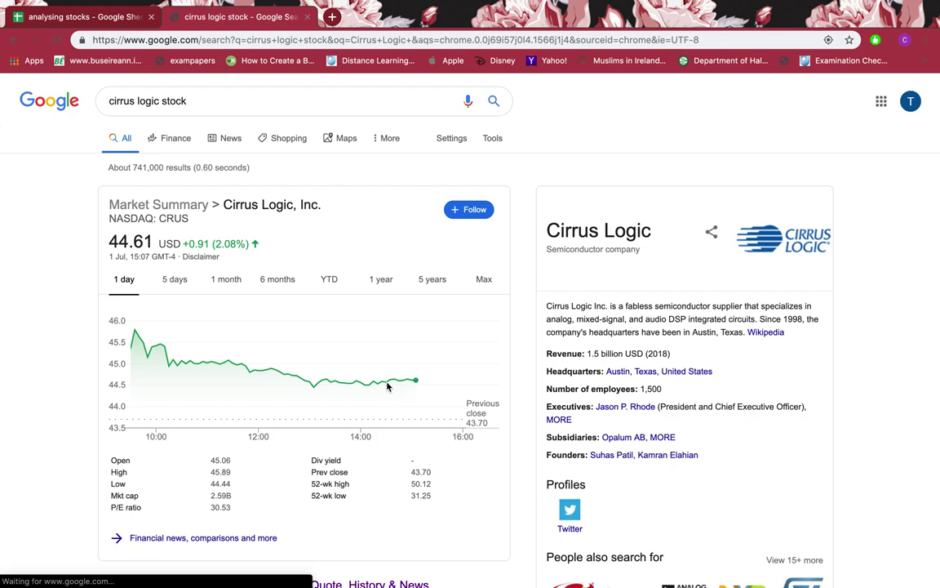
# Inspect the market summary stats, including Div yield, Prev close and the 2.59B market cap.
pyautogui.moveTo(308, 460); pyautogui.dragTo(411, 466)
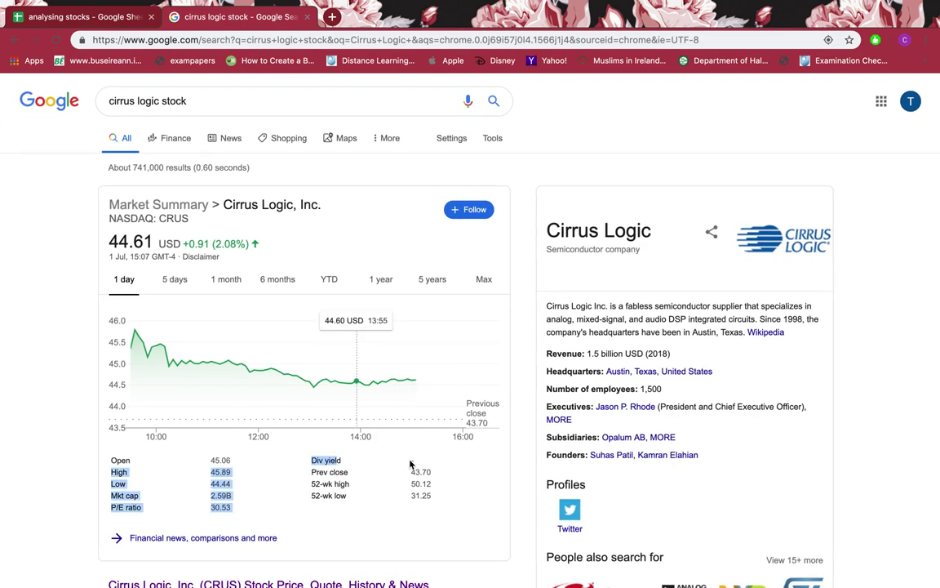
pyautogui.click(414, 464)
pyautogui.click(326, 457)
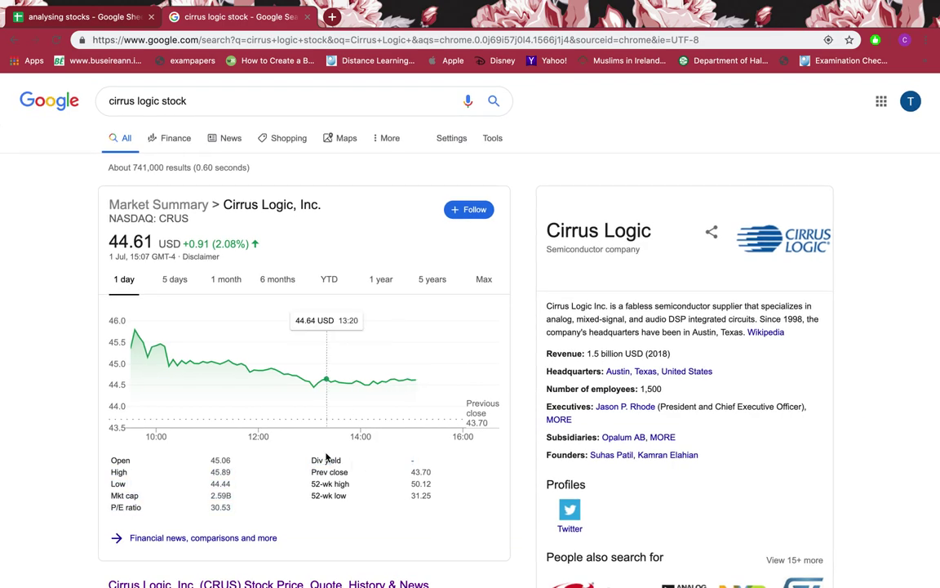
pyautogui.doubleClick(327, 460)
pyautogui.tripleClick(326, 460)
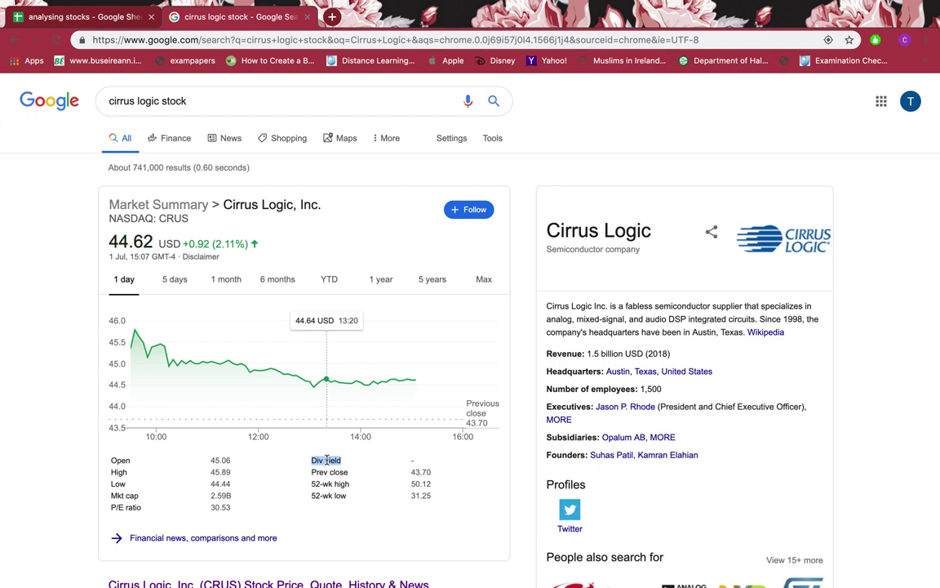
pyautogui.doubleClick(329, 471)
pyautogui.click(341, 457)
pyautogui.doubleClick(341, 457)
pyautogui.click(451, 462)
pyautogui.doubleClick(432, 463)
pyautogui.click(431, 465)
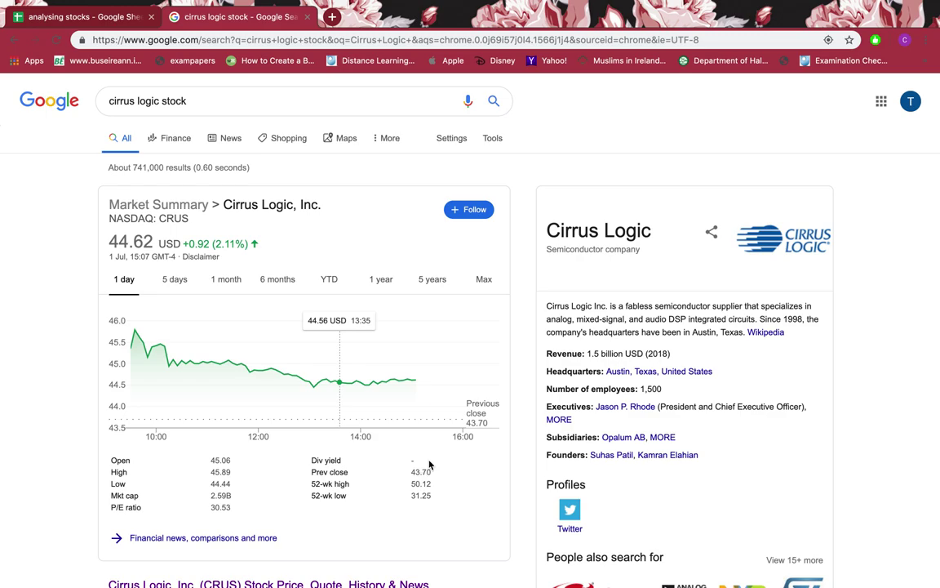
pyautogui.moveTo(104, 447); pyautogui.dragTo(147, 497)
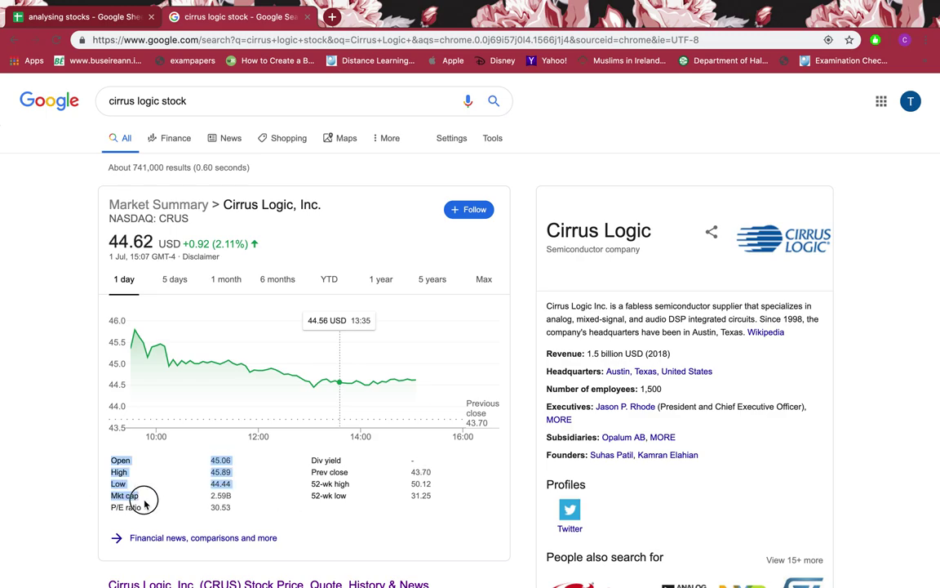
pyautogui.scroll(2, 262, 486)
pyautogui.scroll(3, 243, 520)
pyautogui.doubleClick(204, 491)
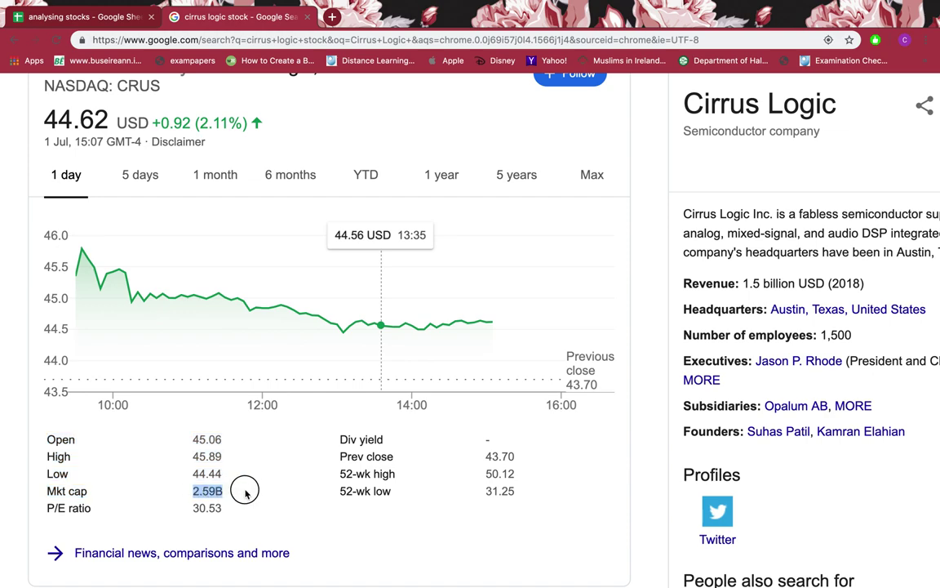
pyautogui.click(244, 492)
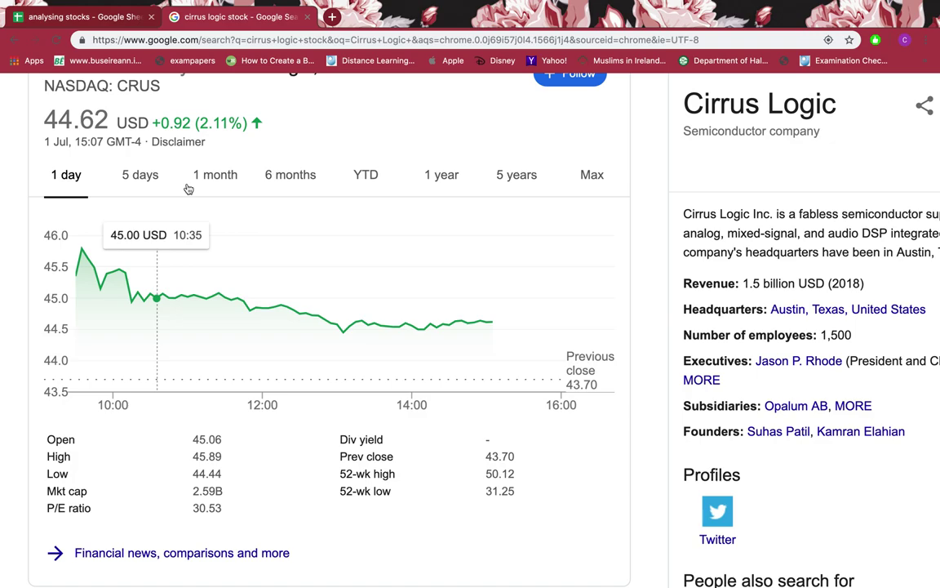
pyautogui.scroll(3, 188, 188)
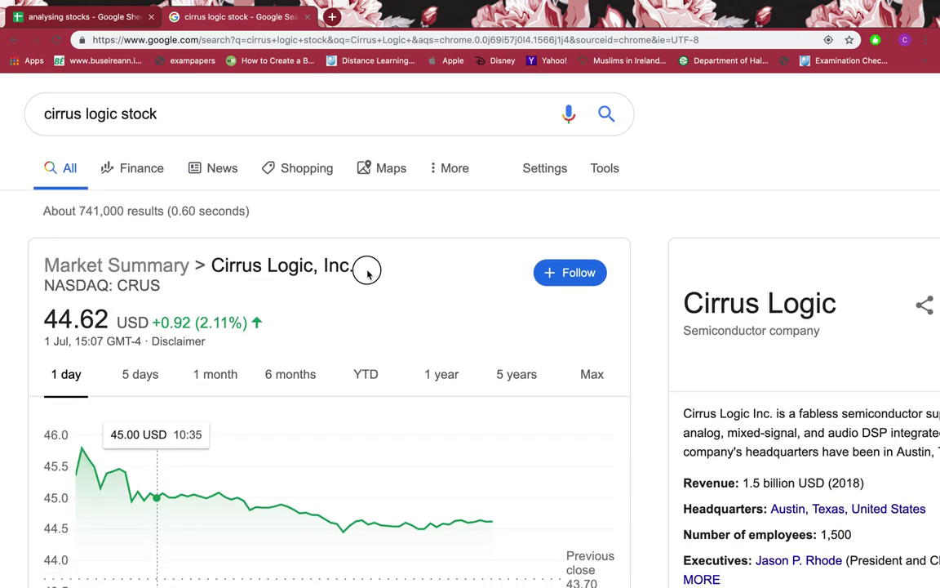
# Search Google for 'Cirrus Logic, Inc. indeed reviews'.
pyautogui.moveTo(367, 266); pyautogui.dragTo(212, 262)
pyautogui.press('super+c')
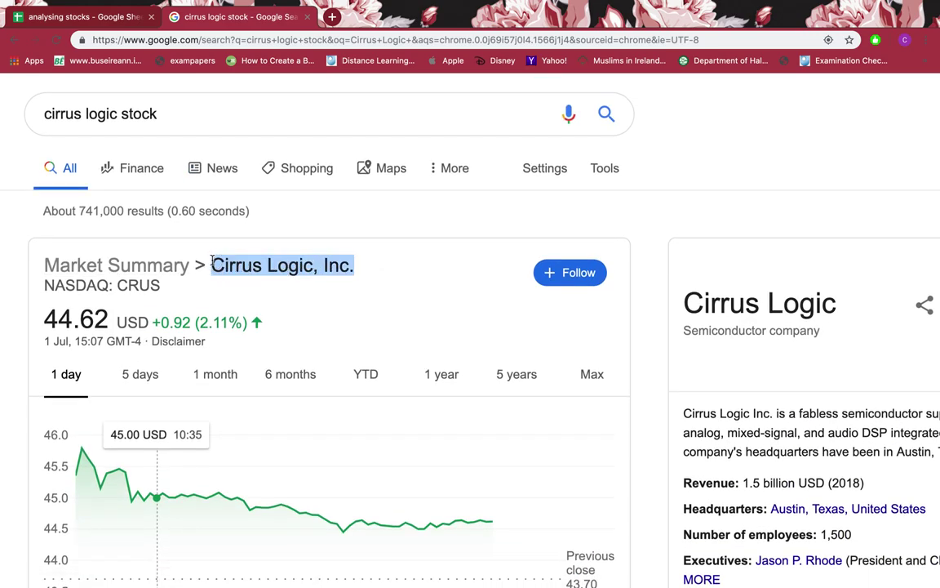
pyautogui.doubleClick(272, 122)
pyautogui.press('super+a')
pyautogui.press('super+v')
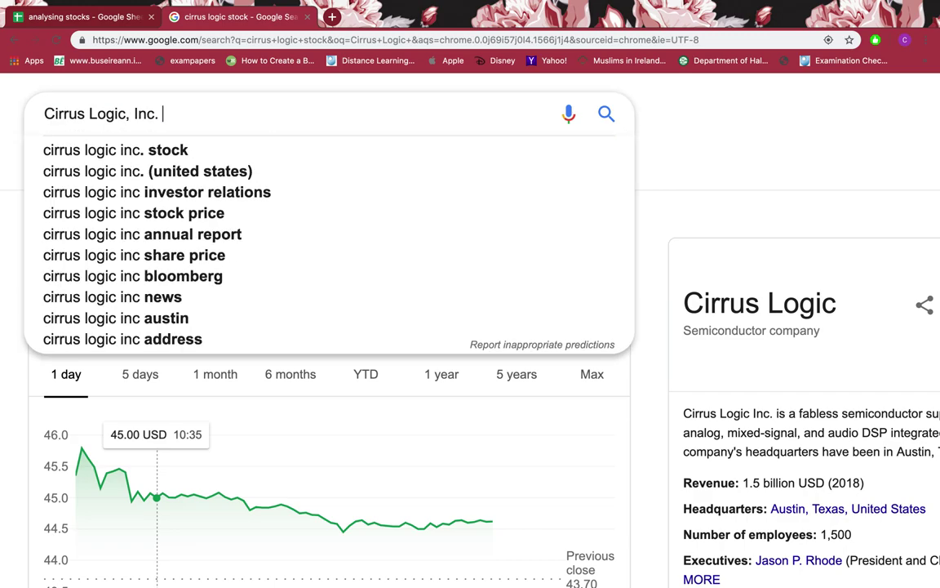
pyautogui.write('indeed reviews')
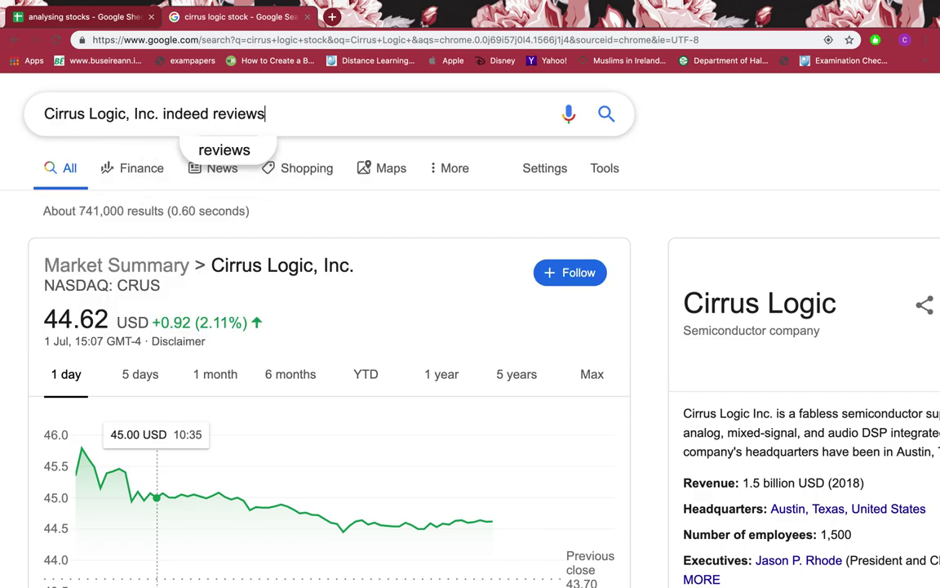
pyautogui.press('Return')
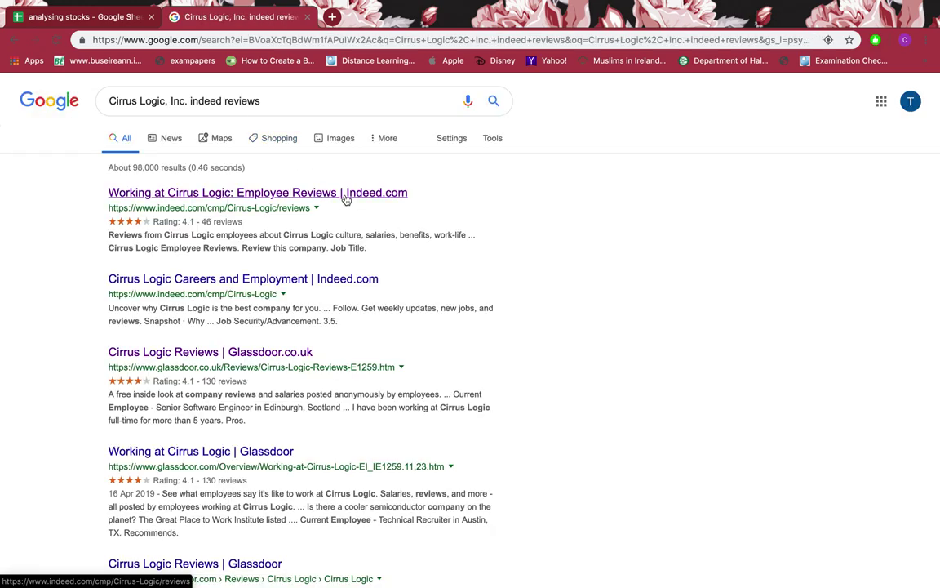
# Open Cirrus Logic's Indeed reviews page and highlight its 4.1 overall rating.
pyautogui.click(346, 196)
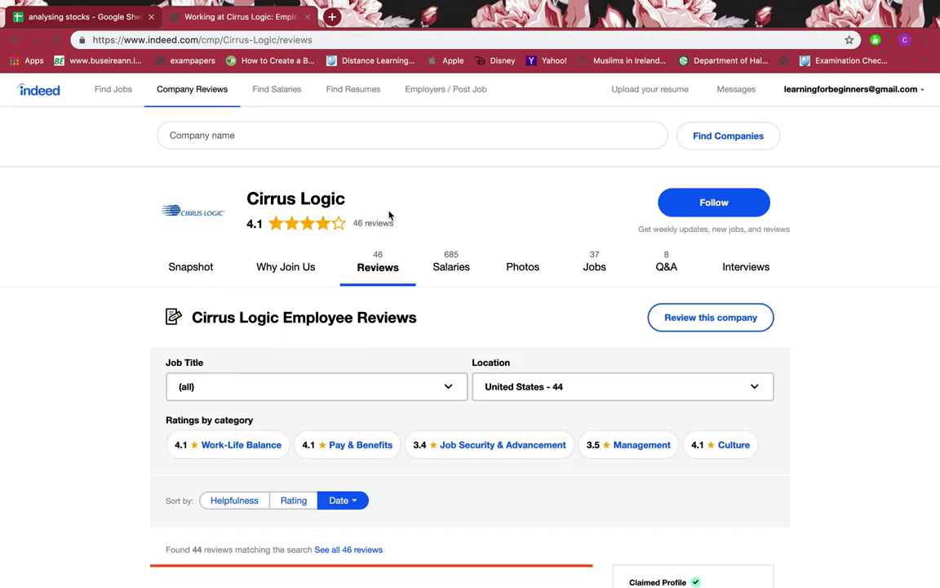
pyautogui.scroll(-1, 361, 209)
pyautogui.moveTo(244, 174); pyautogui.dragTo(268, 177)
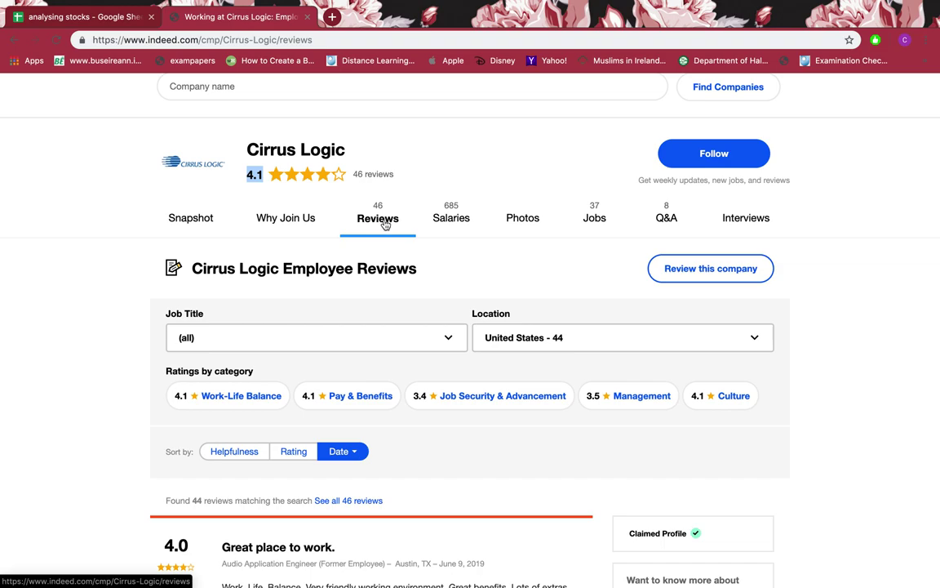
pyautogui.scroll(-4, 385, 223)
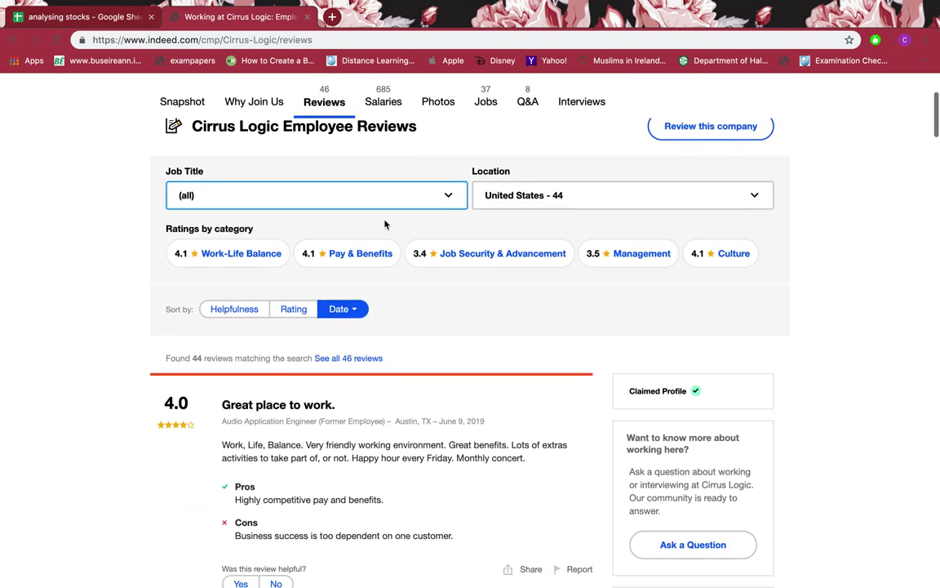
pyautogui.scroll(1, 384, 223)
pyautogui.scroll(-5, 384, 222)
pyautogui.scroll(7, 385, 223)
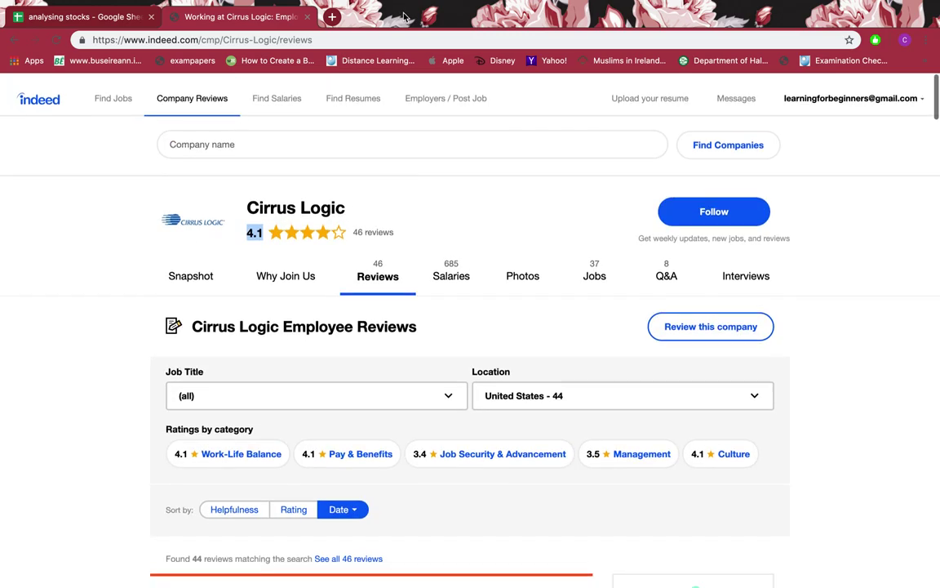
# Search for 'Cirrus Logic, Inc. glassdoor reviews' from the address bar.
pyautogui.click(390, 34)
pyautogui.press('super+v')
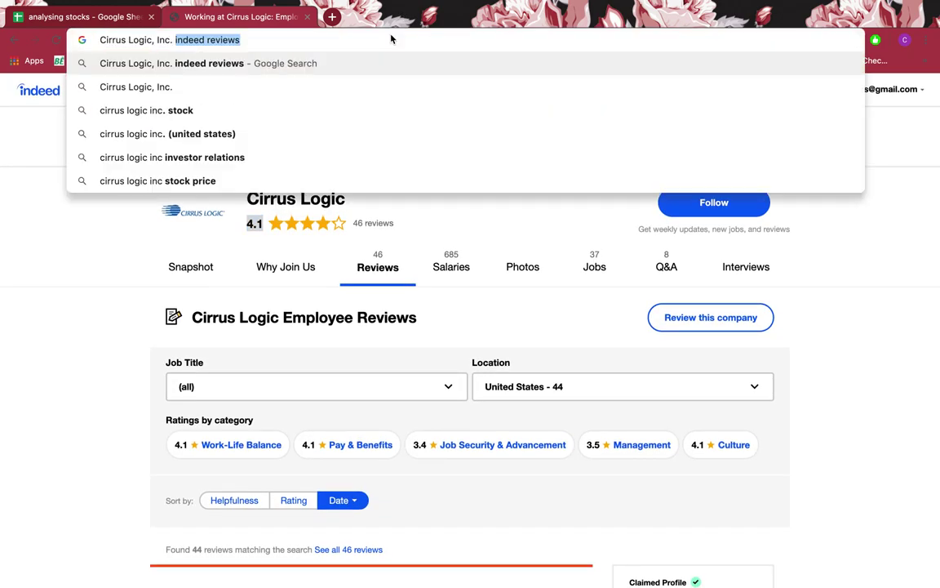
pyautogui.write('glassdoor reviews')
pyautogui.press('Return')
# Open the Glassdoor.co.uk result and highlight Cirrus Logic's 4.1 rating from 130 reviews.
pyautogui.click(305, 203)
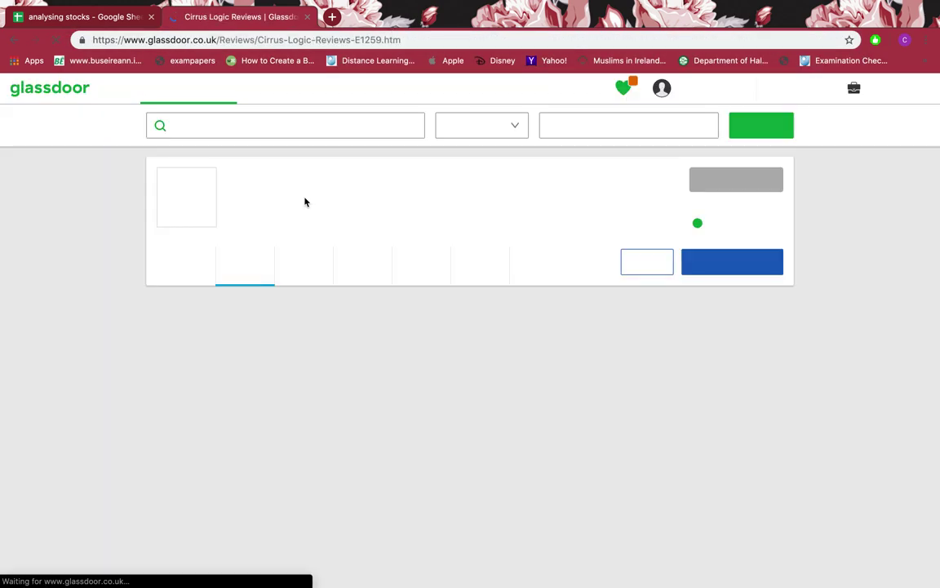
pyautogui.scroll(-2, 287, 329)
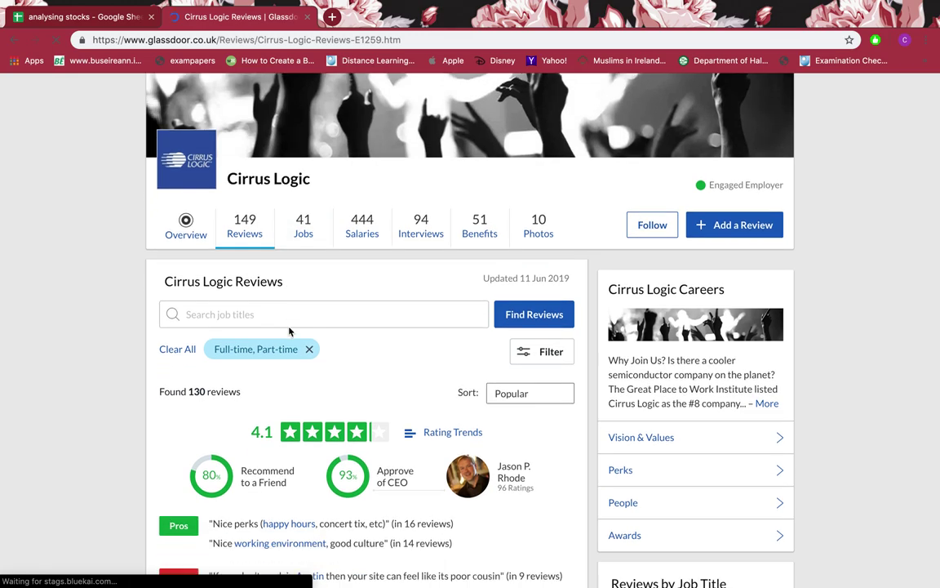
pyautogui.scroll(-1, 289, 330)
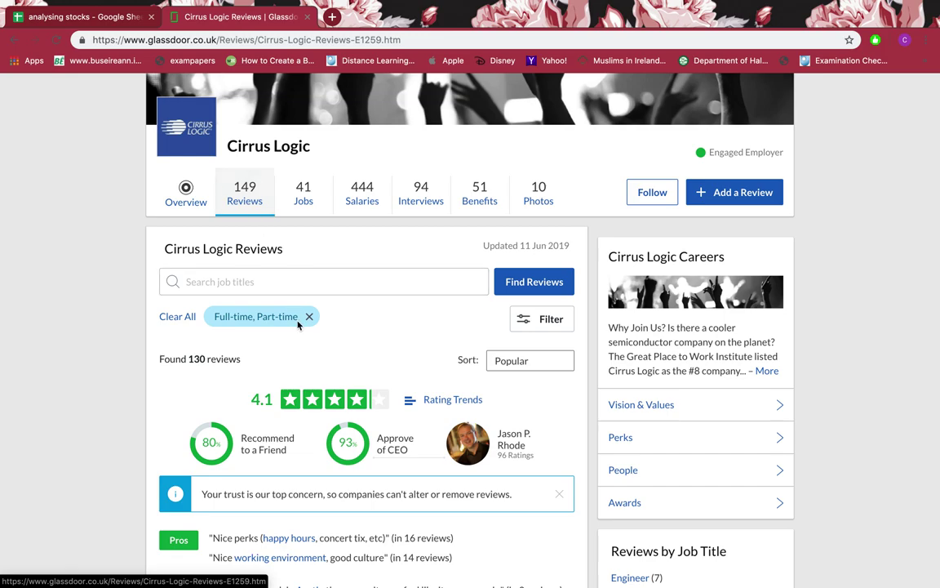
pyautogui.click(254, 394)
pyautogui.doubleClick(255, 395)
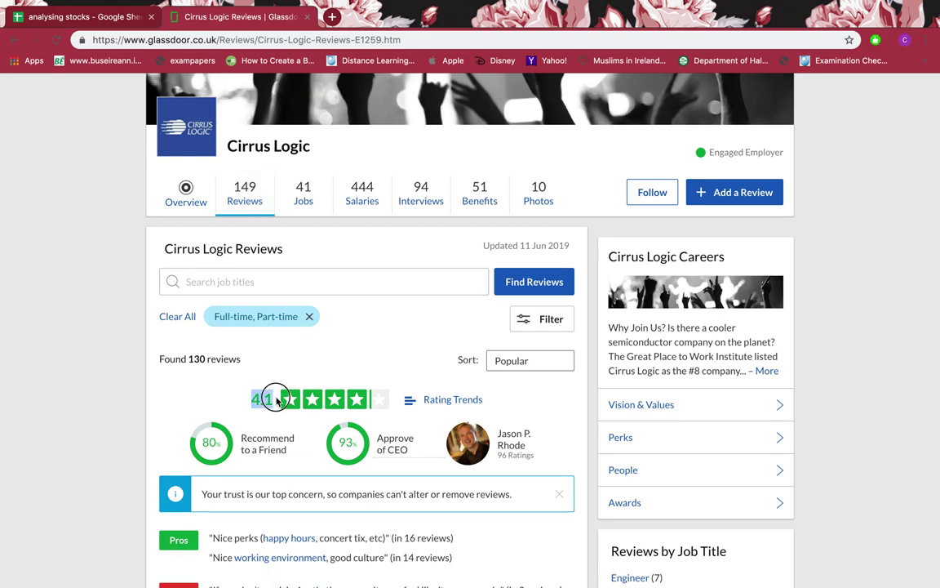
pyautogui.scroll(-2, 269, 398)
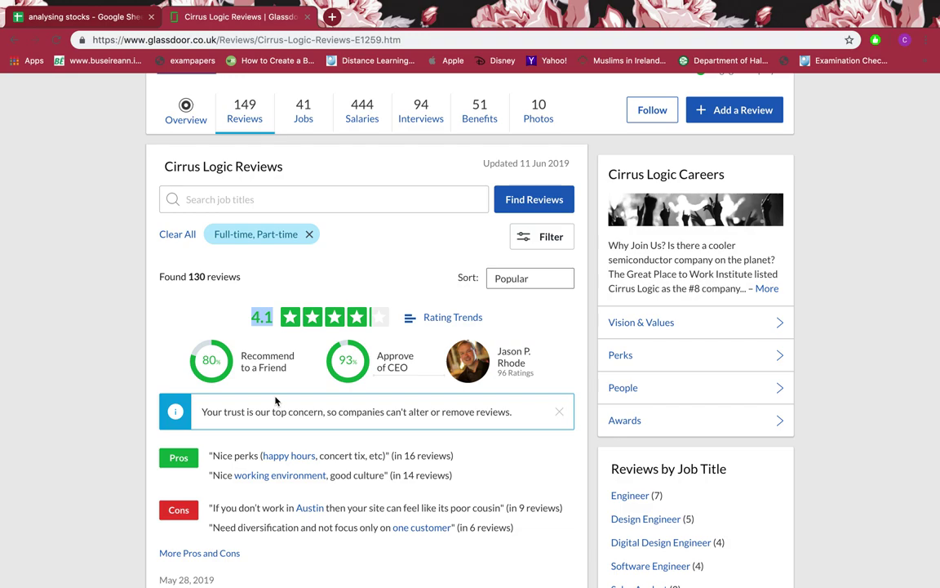
pyautogui.scroll(-3, 276, 399)
pyautogui.scroll(4, 276, 400)
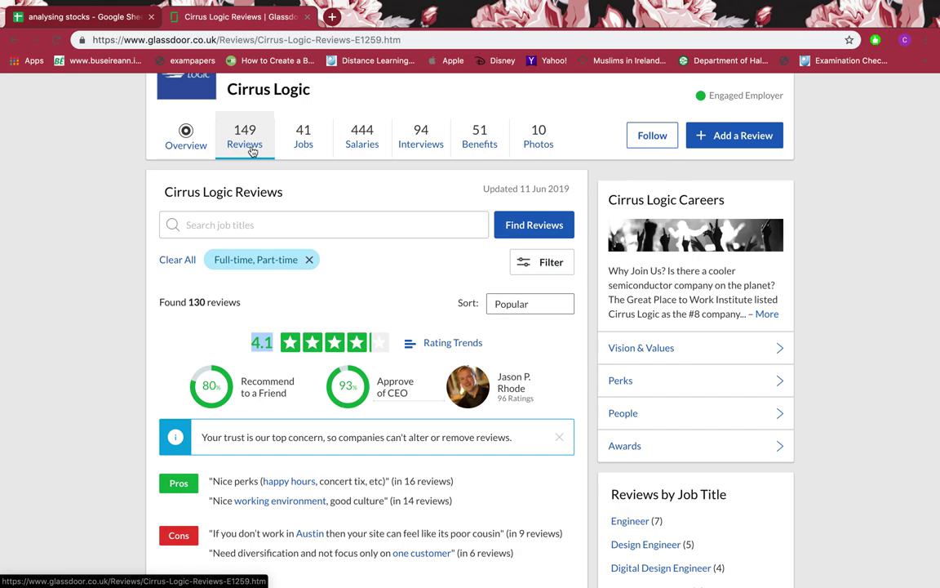
# Glance at the analysing stocks sheet, then return to Glassdoor and select its page address.
pyautogui.click(98, 18)
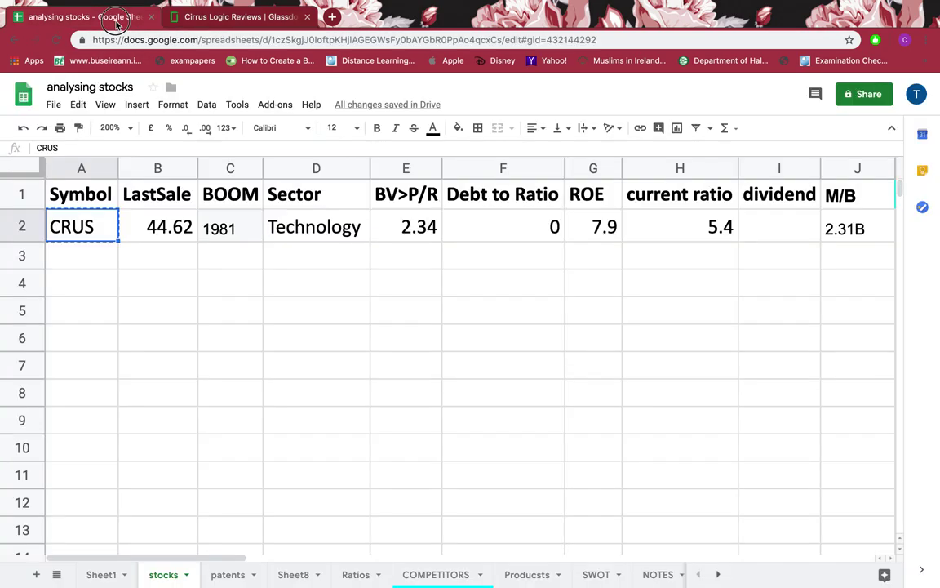
pyautogui.click(208, 23)
pyautogui.click(205, 38)
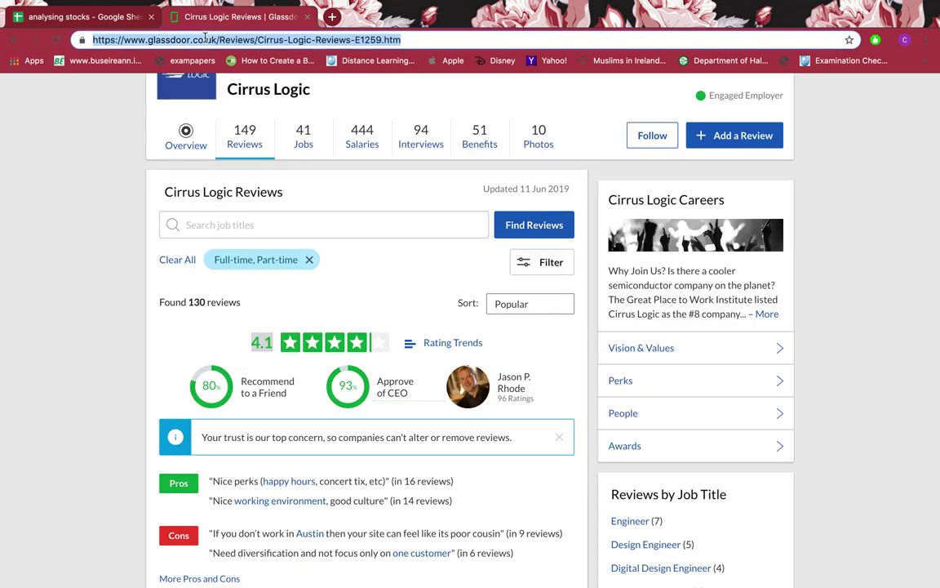